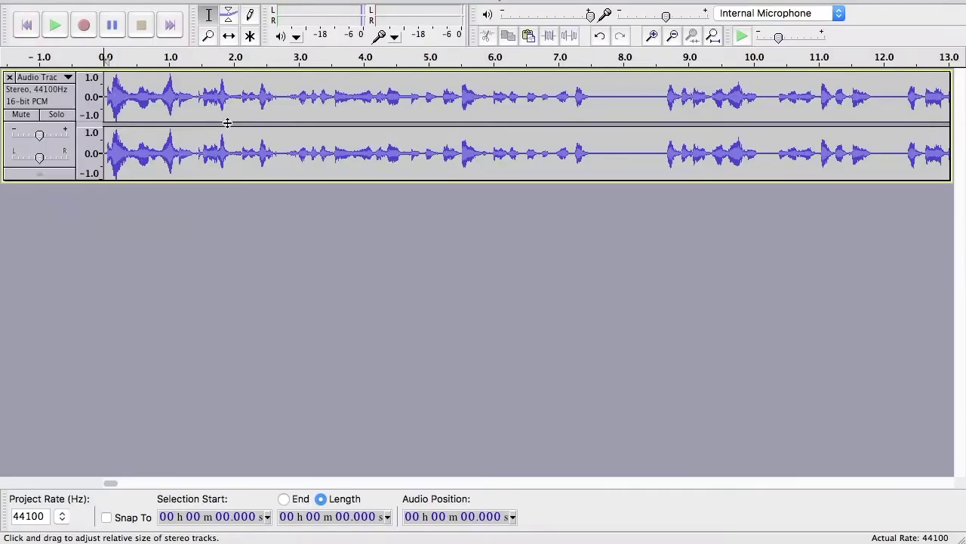
# Step: Play back the recorded Audacity audio track from the start
pyautogui.click(54, 26)
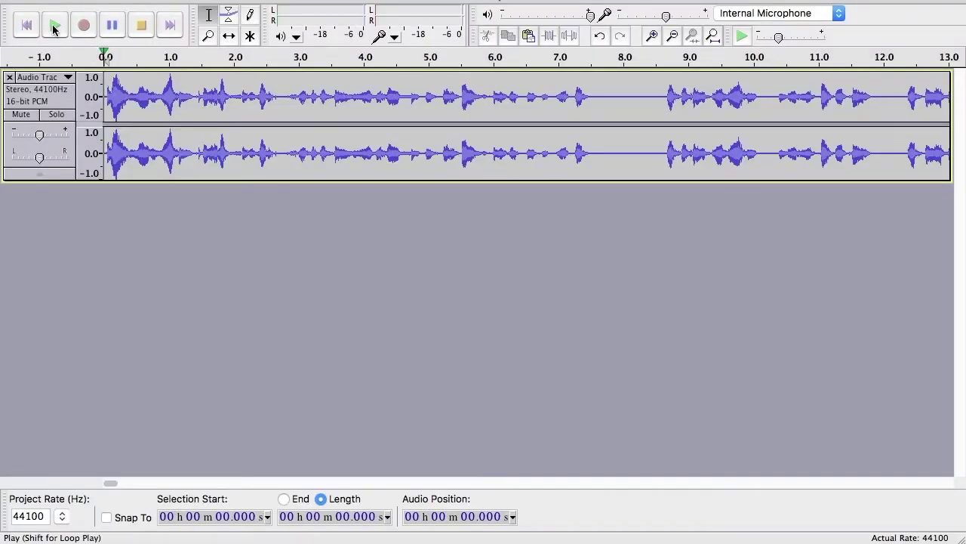
# Step: Scroll through the Amazing Grace lead sheet PDF to the end and back, then return to Noteflight
pyautogui.press('super+Tab')
pyautogui.press('super+Tab')
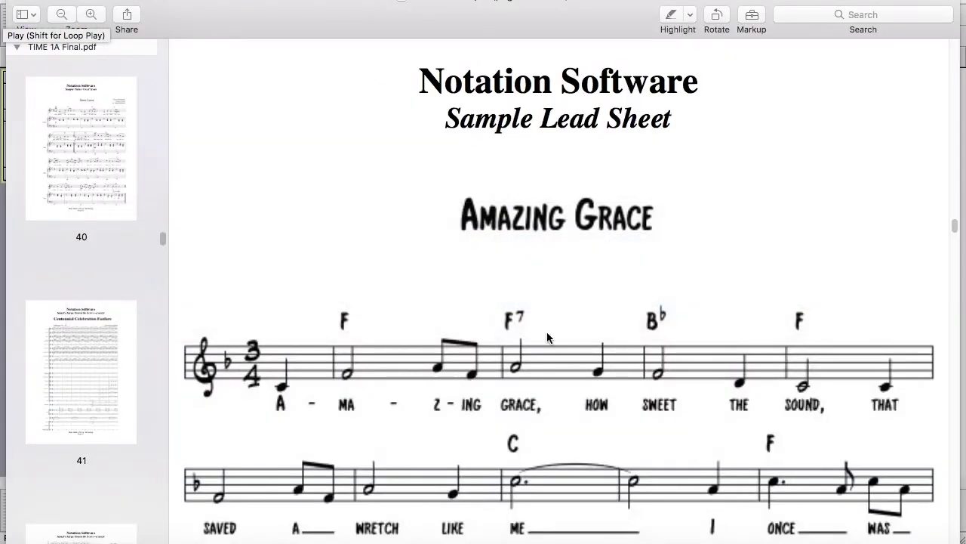
pyautogui.scroll(-10, 546, 331)
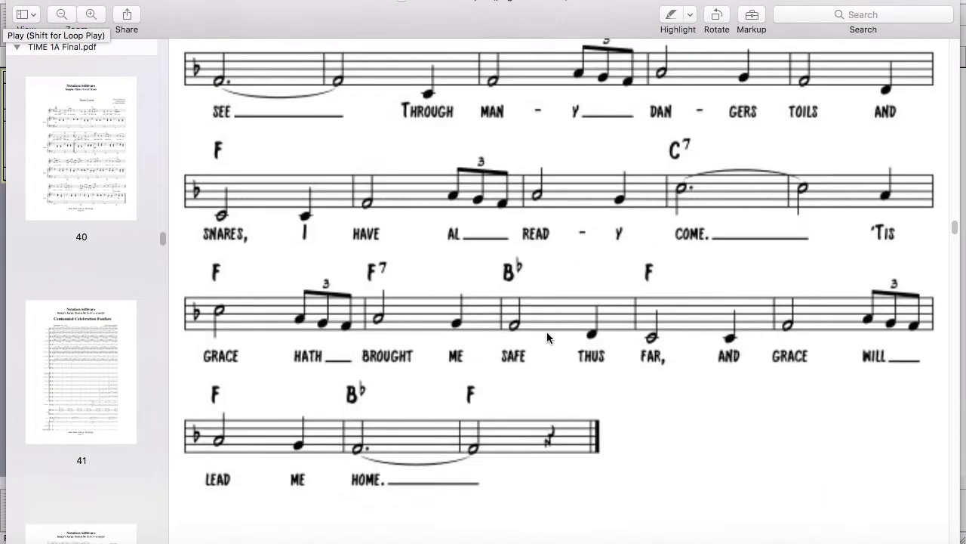
pyautogui.scroll(-3, 547, 331)
pyautogui.scroll(8, 547, 332)
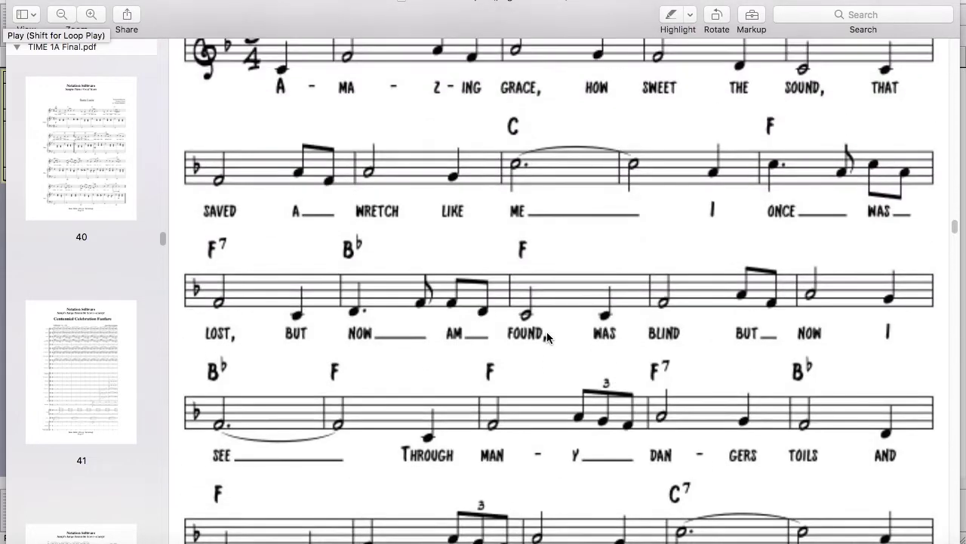
pyautogui.scroll(3, 547, 337)
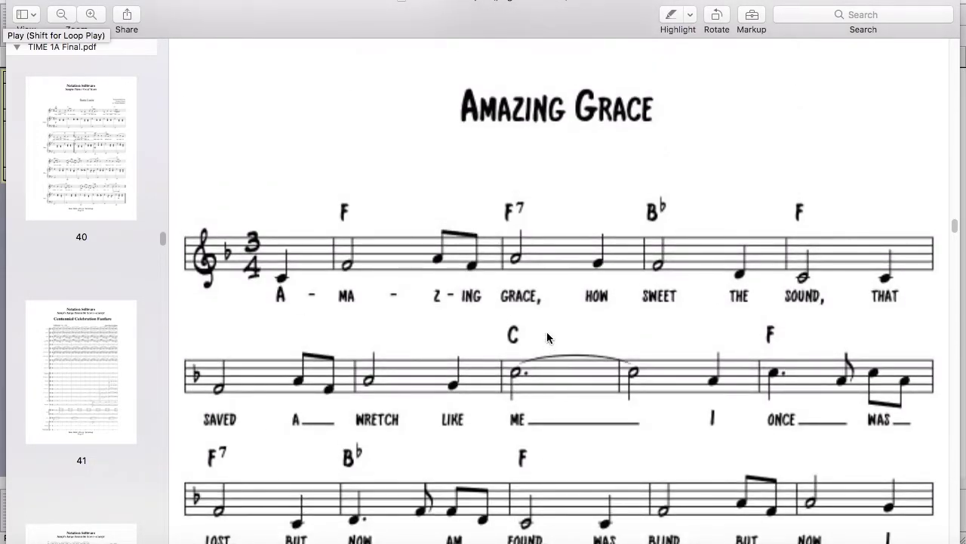
pyautogui.press('super+Tab')
pyautogui.press('super+Tab')
pyautogui.press('super+Tab')
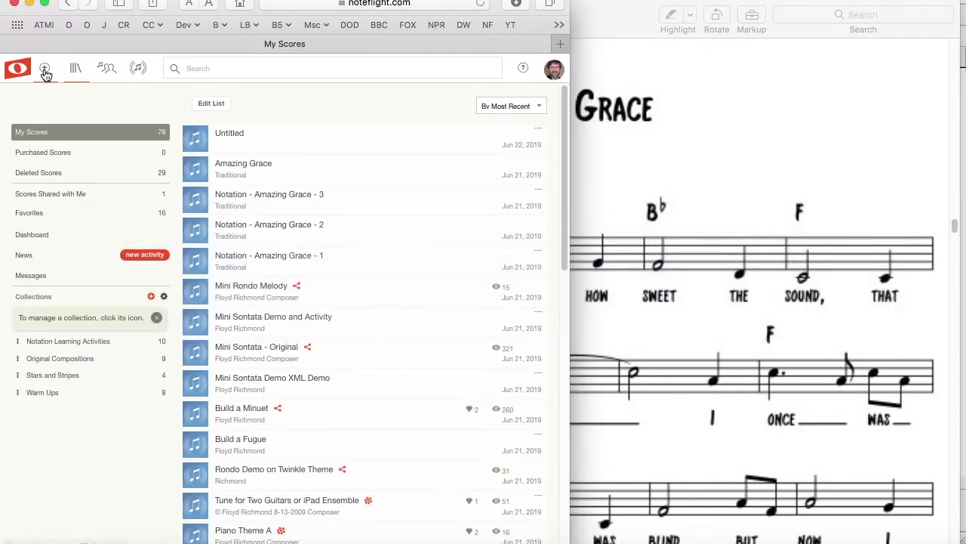
# Step: Create a new Untitled Piano score from a blank sheet with four empty 4/4 measures
pyautogui.click(18, 69)
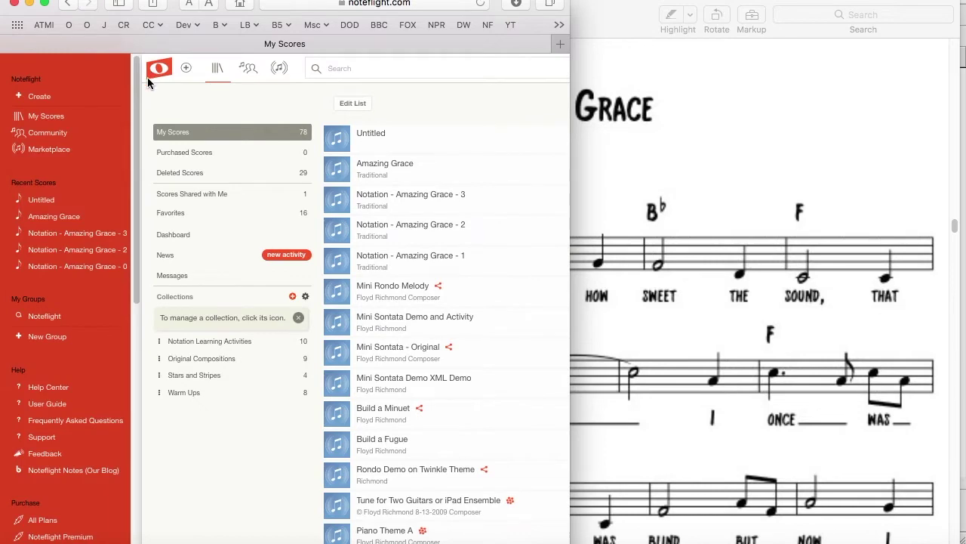
pyautogui.click(33, 97)
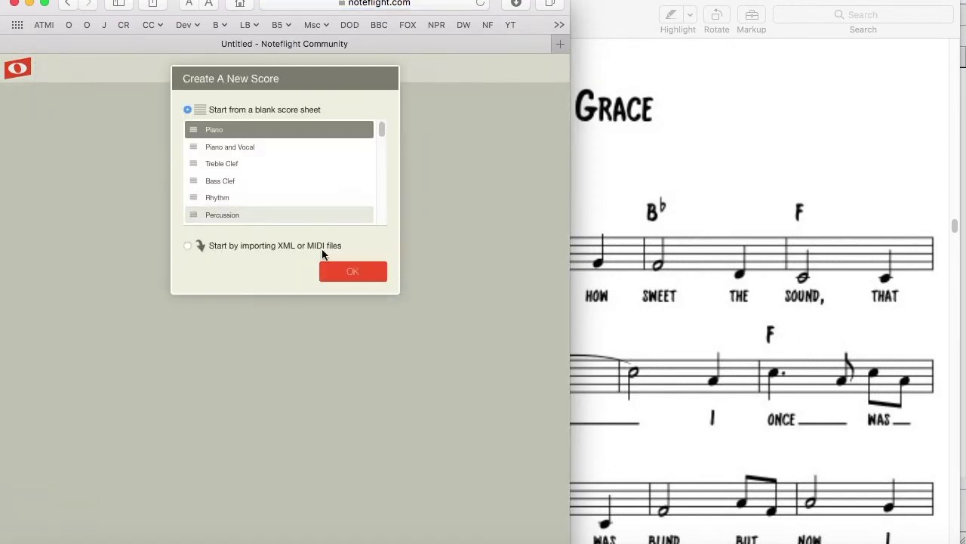
pyautogui.click(349, 273)
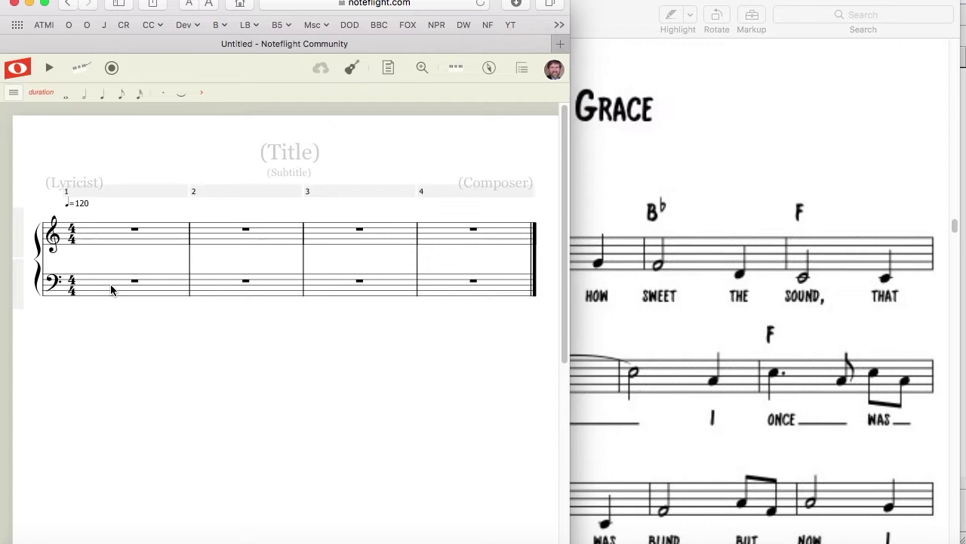
# Step: Select the entire bass staff and delete it, leaving only the treble staff
pyautogui.click(111, 287)
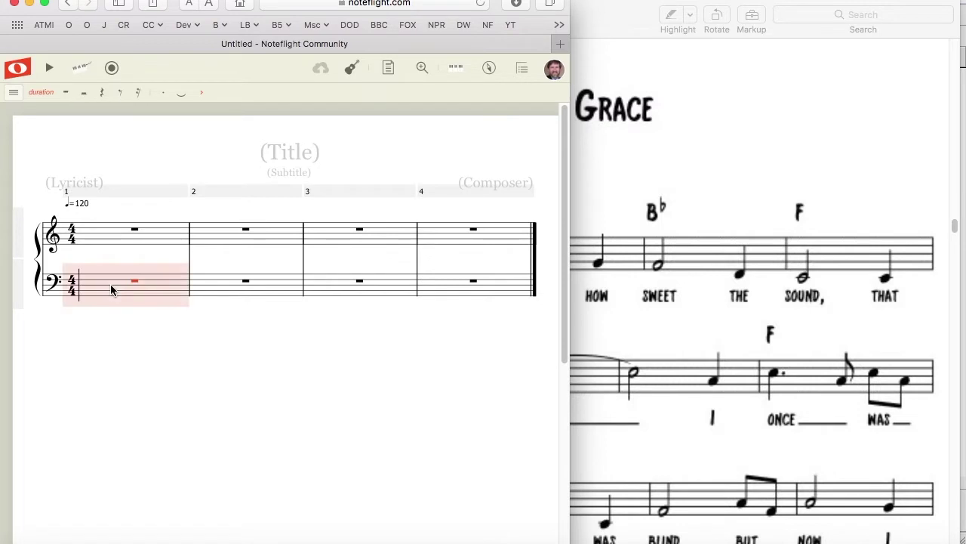
pyautogui.click(18, 292)
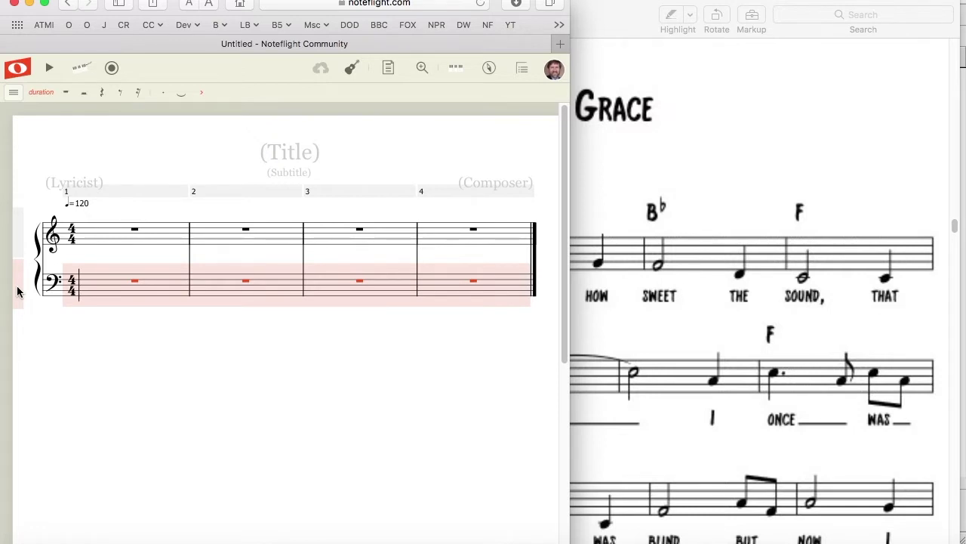
pyautogui.press('Delete')
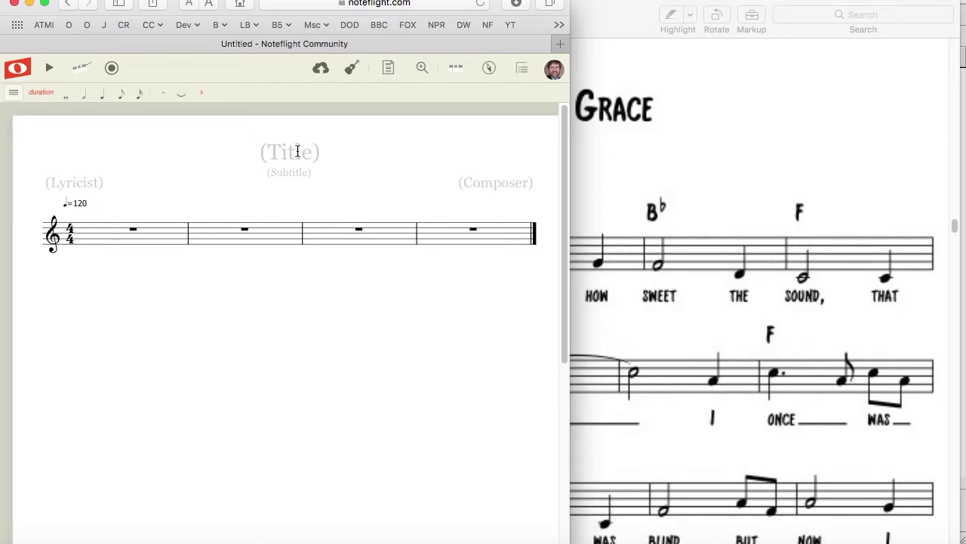
# Step: Enter title 'Amazing Grace', composer 'Traditional' and the lyricist's name, checking against the PDF
pyautogui.click(298, 151)
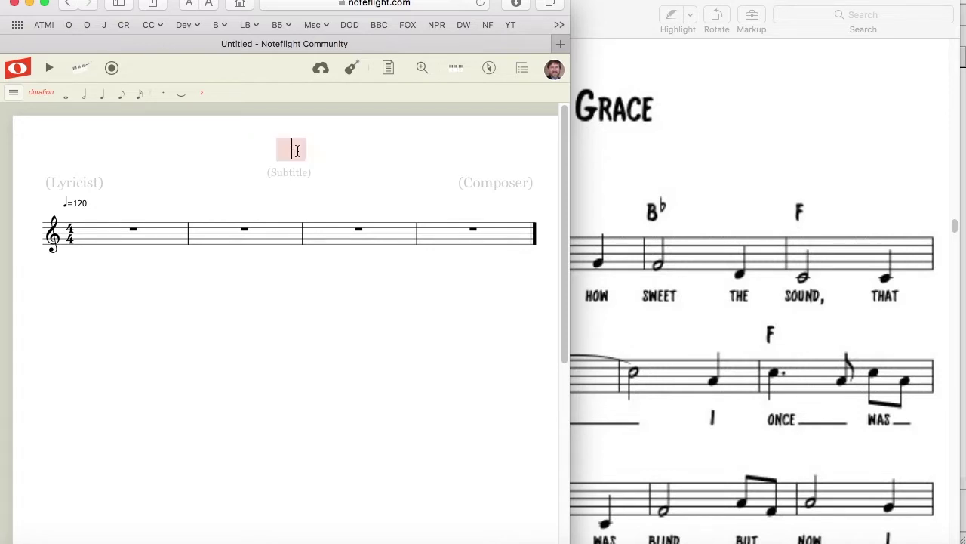
pyautogui.write('Amazing Grace')
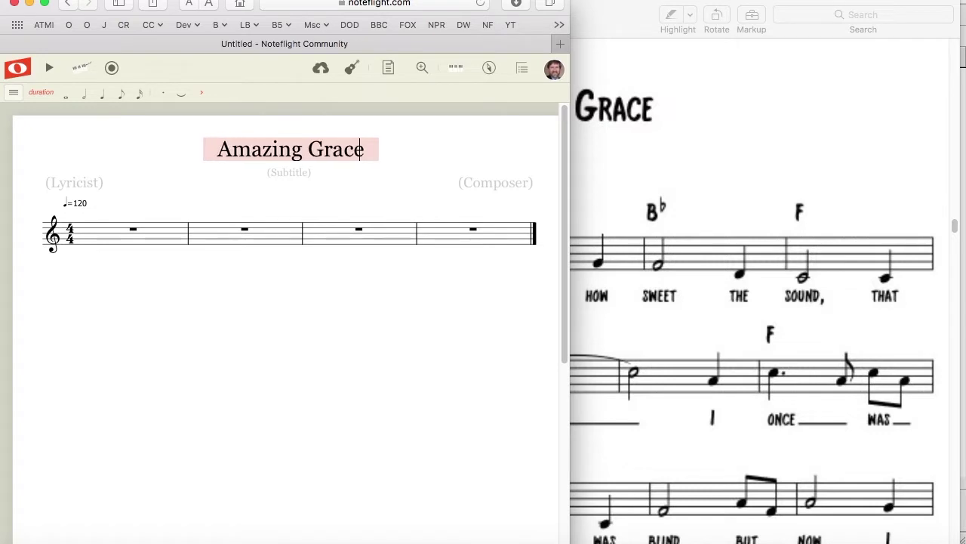
pyautogui.click(491, 183)
pyautogui.write('Traditional')
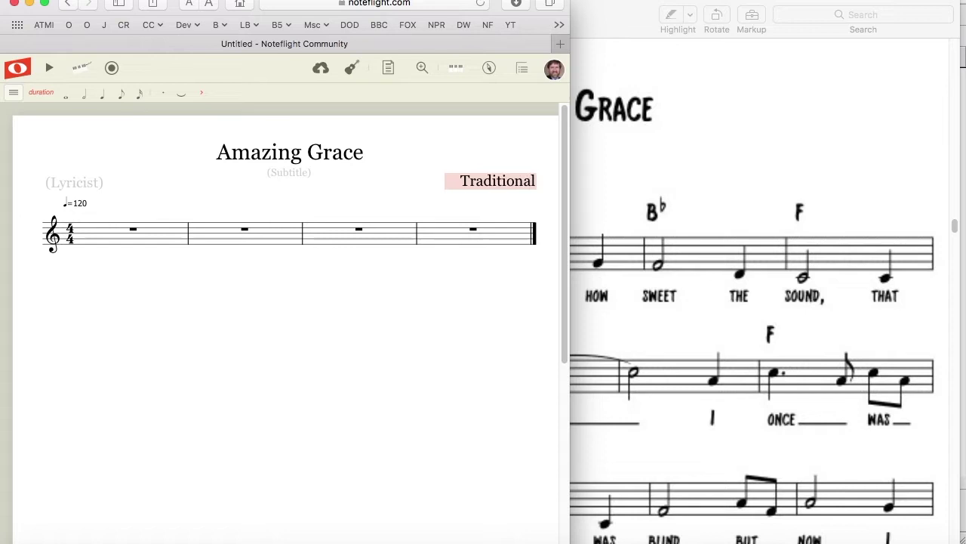
pyautogui.click(86, 181)
pyautogui.write('J')
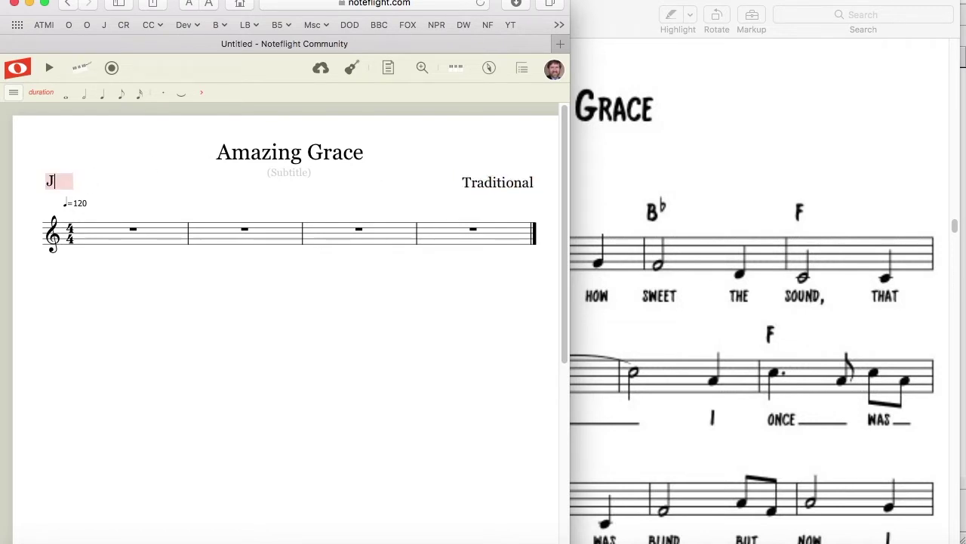
pyautogui.write('ohn Newton')
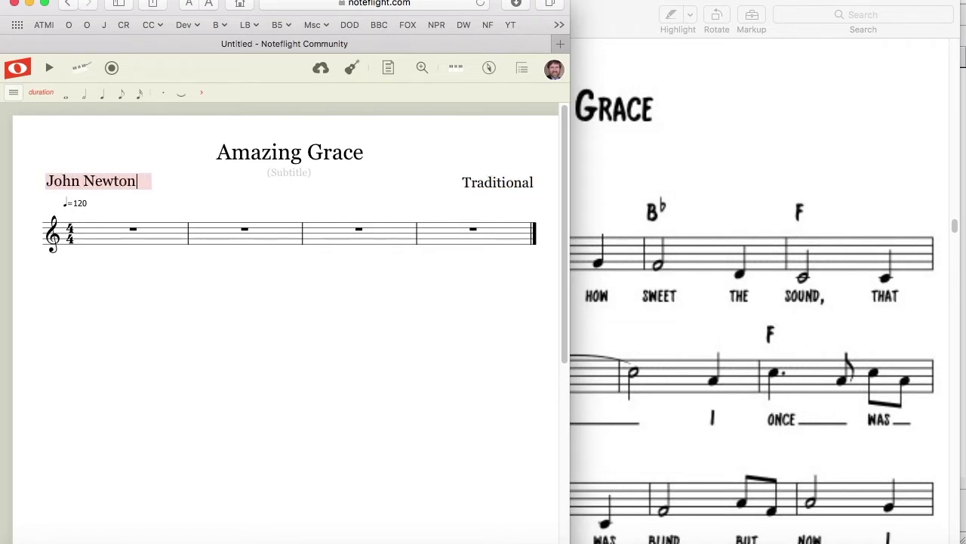
pyautogui.click(609, 139)
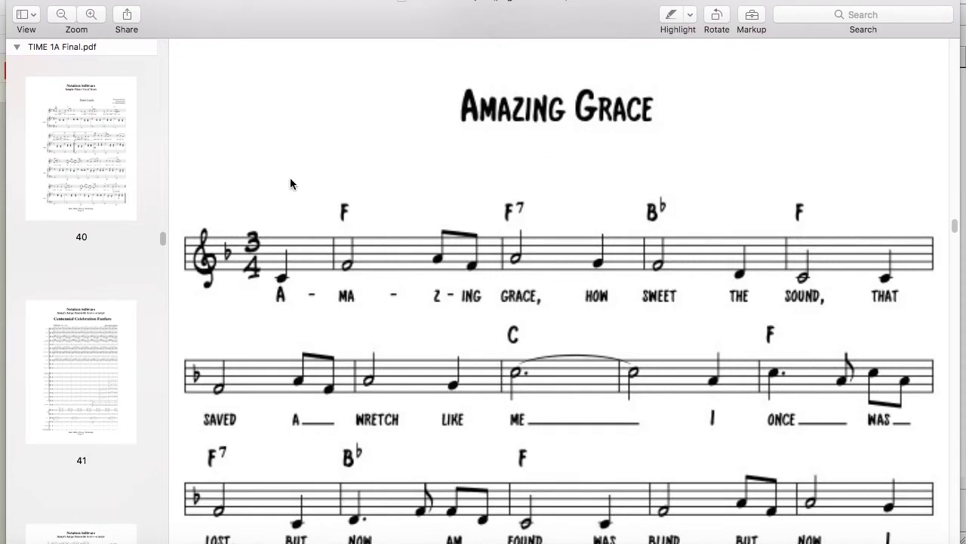
pyautogui.press('super+Tab')
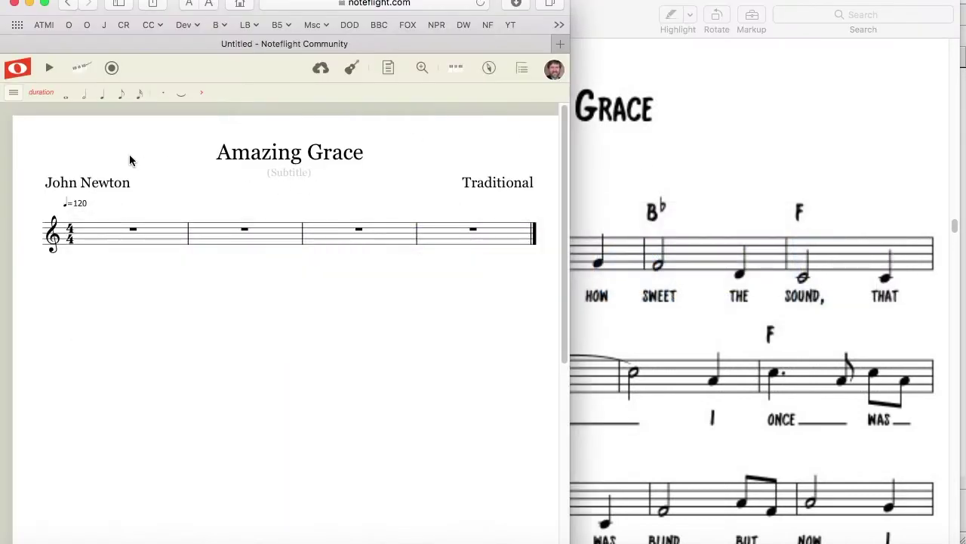
# Step: Select Jazz Font in the score's Formatting settings, General tab
pyautogui.click(14, 92)
pyautogui.moveTo(29, 135)
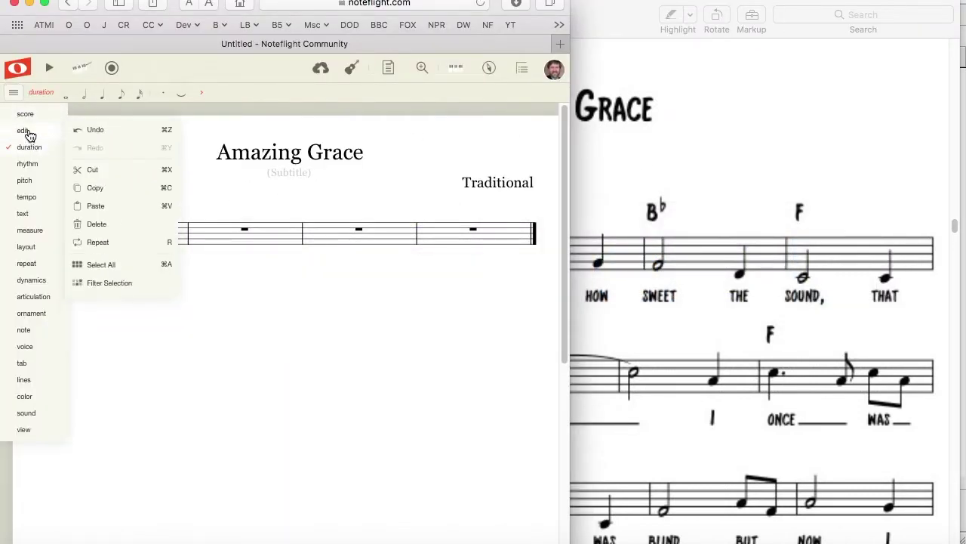
pyautogui.moveTo(27, 116)
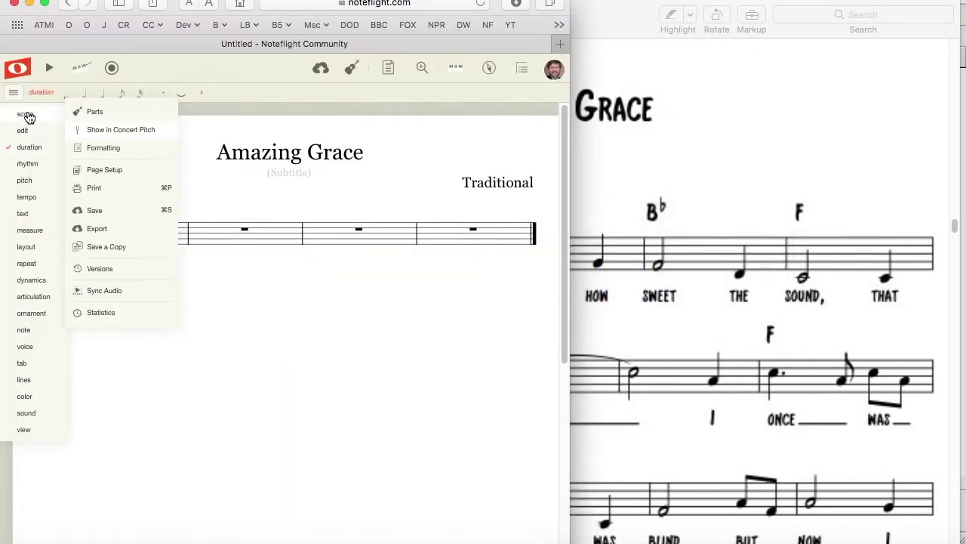
pyautogui.click(106, 149)
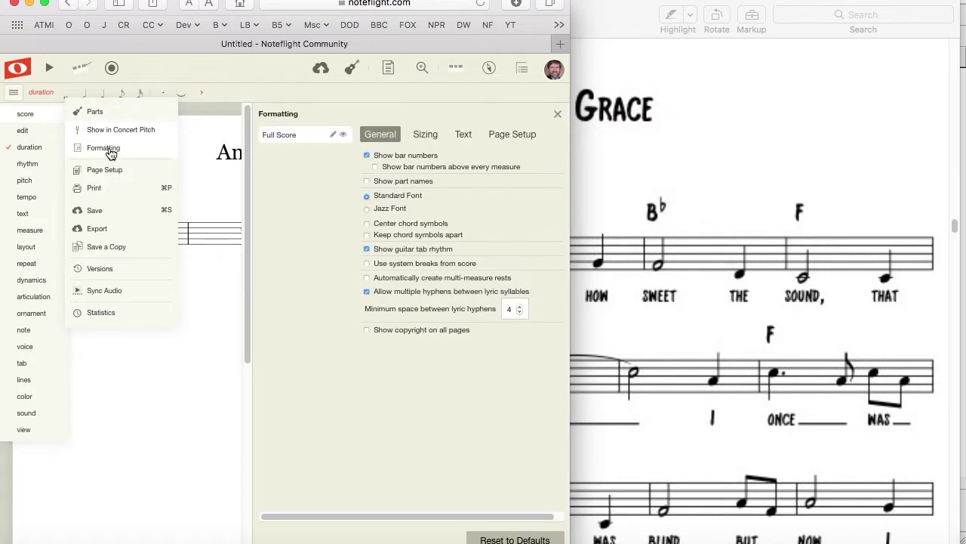
pyautogui.click(378, 209)
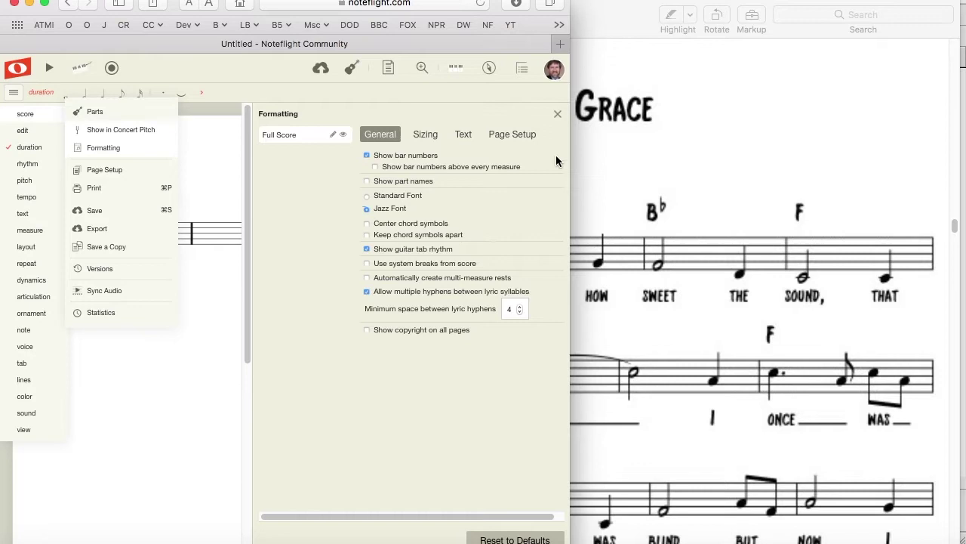
pyautogui.click(557, 115)
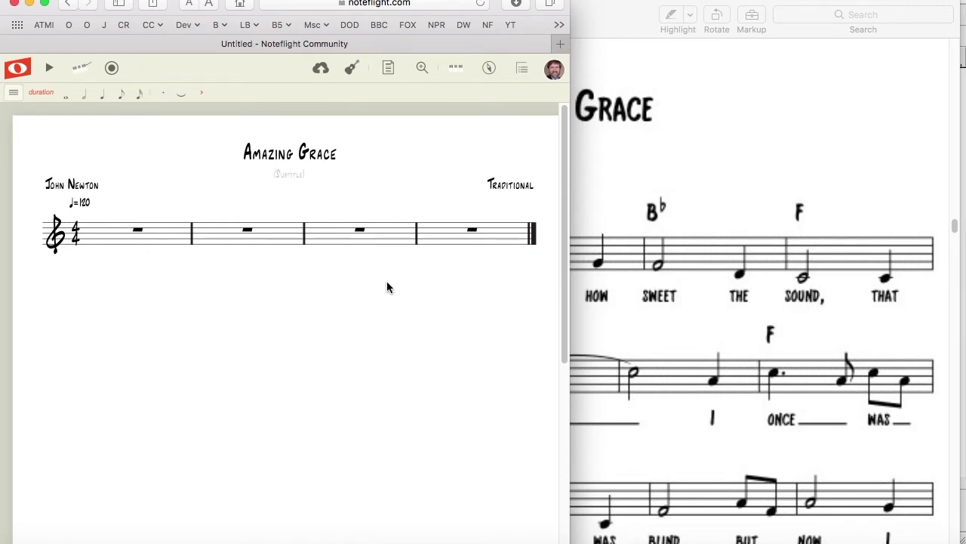
# Step: Hide the PDF thumbnail sidebar, shrink Preview and move the lead sheet to the right of Noteflight
pyautogui.click(734, 165)
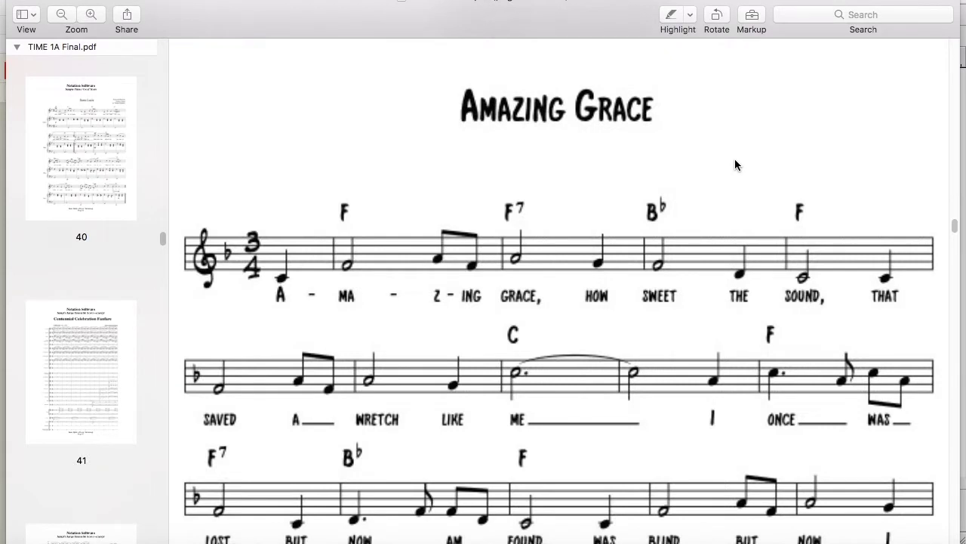
pyautogui.click(34, 20)
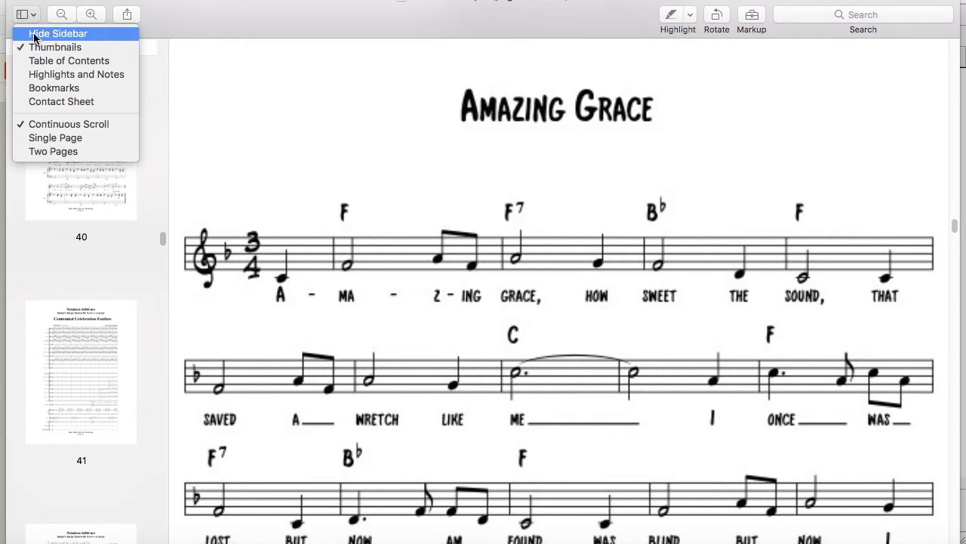
pyautogui.click(33, 35)
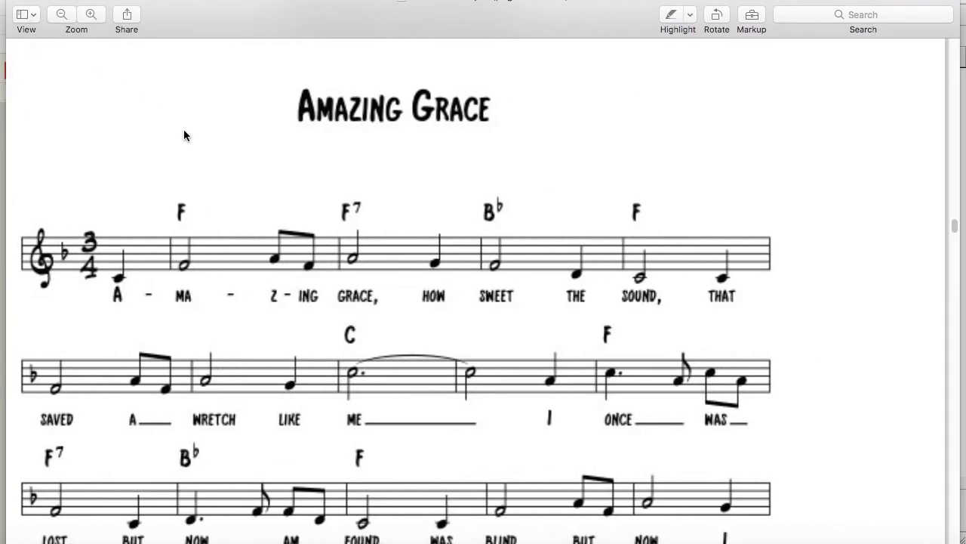
pyautogui.scroll(-5, 184, 135)
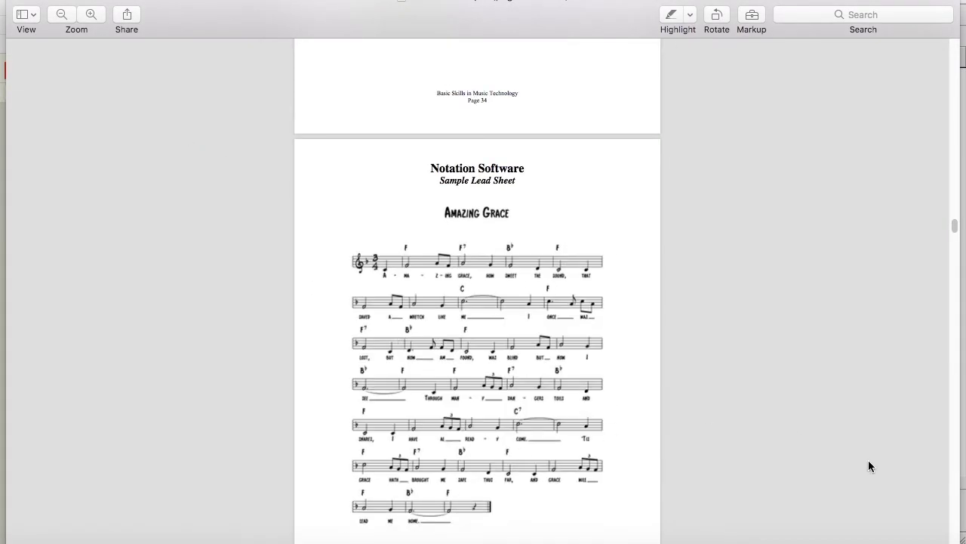
pyautogui.moveTo(960, 541); pyautogui.dragTo(461, 540)
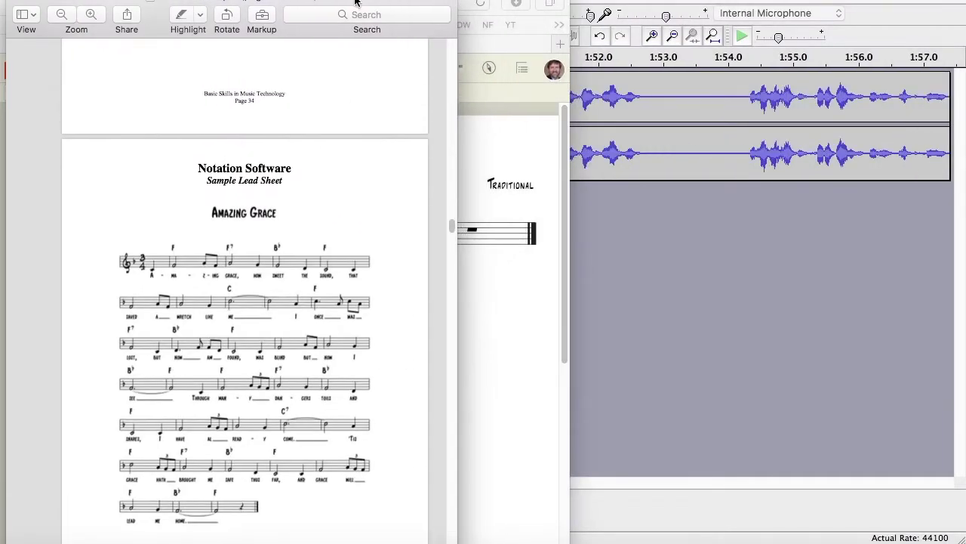
pyautogui.moveTo(357, 4); pyautogui.dragTo(864, 4)
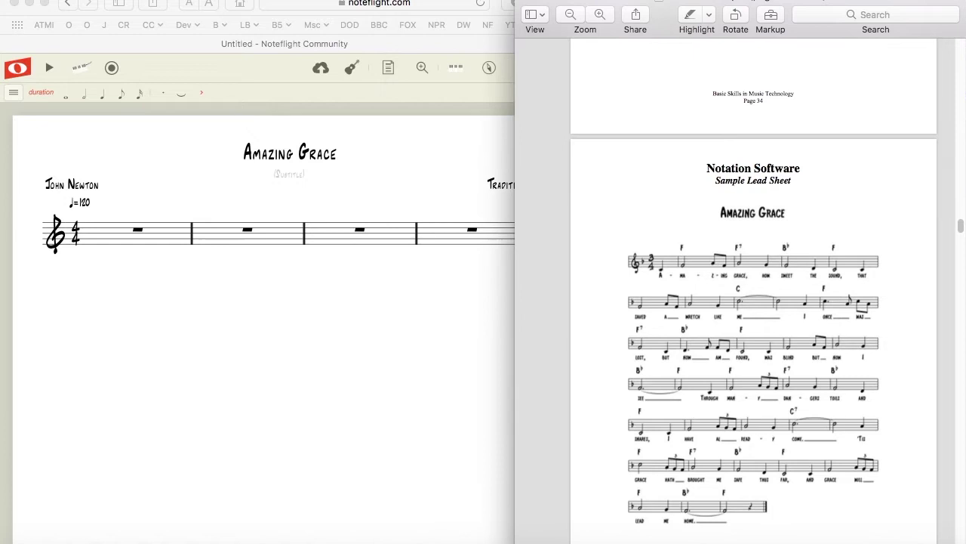
pyautogui.click(469, 345)
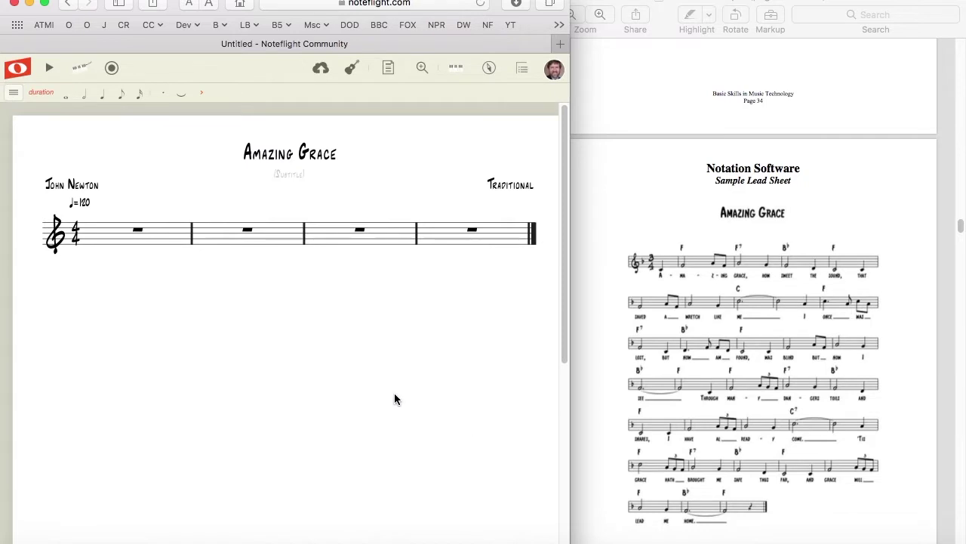
# Step: Select every measure in the score, undoing an accidentally entered note
pyautogui.scroll(-1, 385, 392)
pyautogui.scroll(-2, 727, 276)
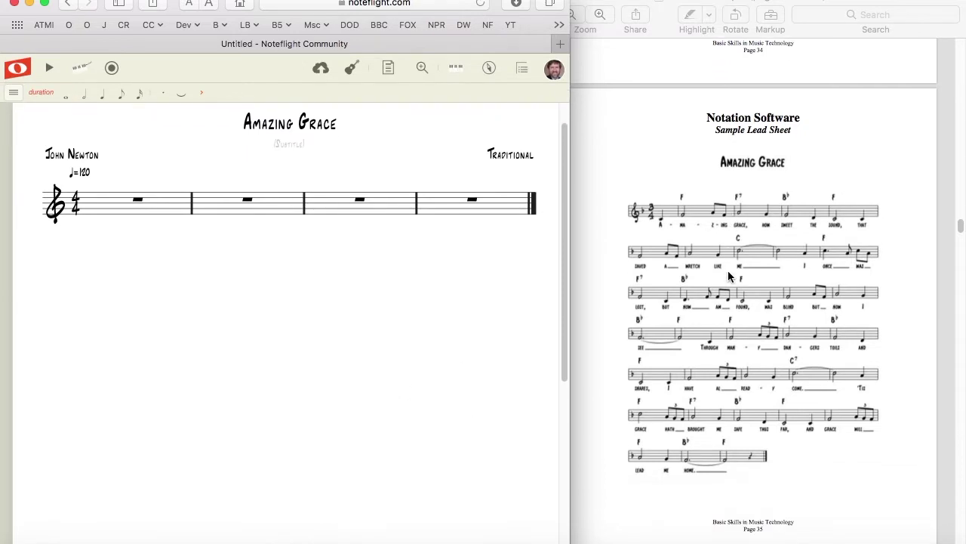
pyautogui.scroll(-1, 728, 276)
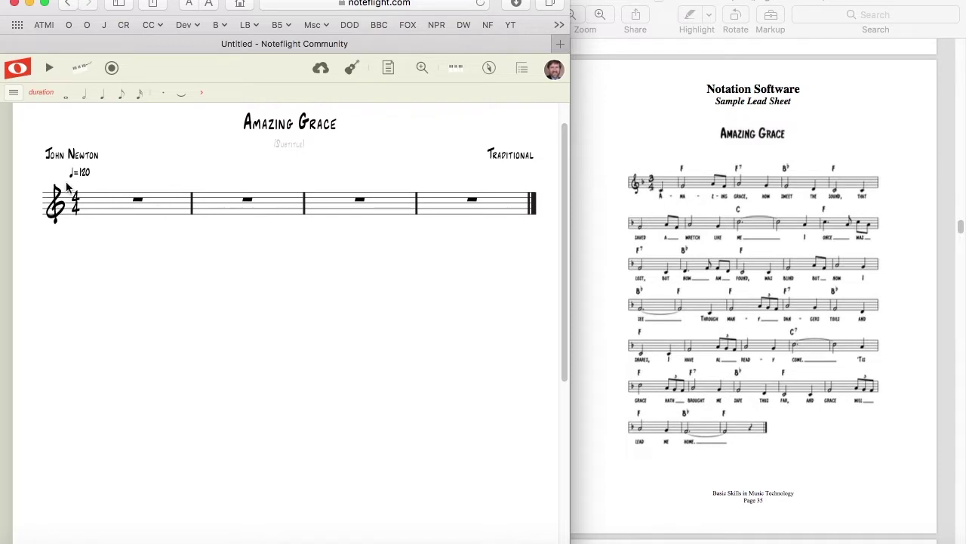
pyautogui.click(120, 204)
pyautogui.click(120, 204)
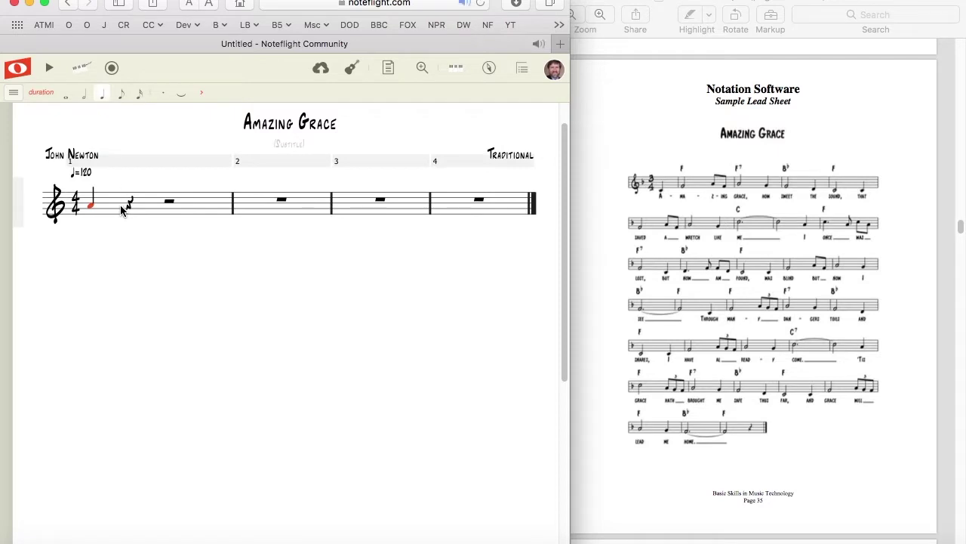
pyautogui.press('super+z')
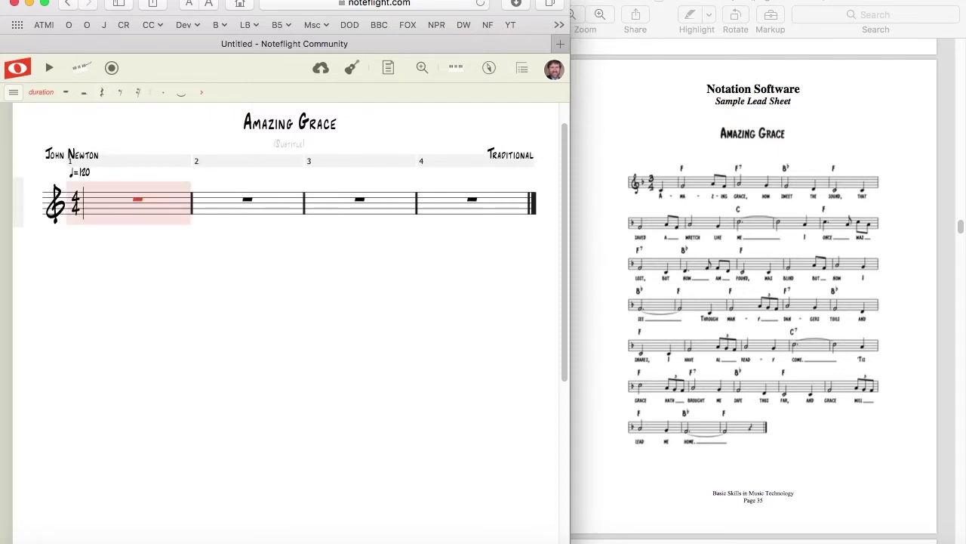
pyautogui.press('super+a')
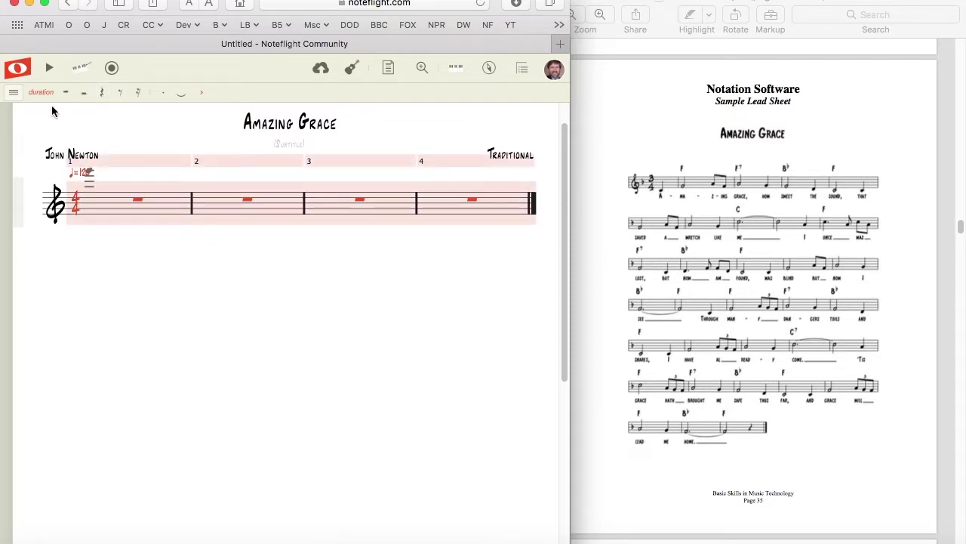
# Step: Change all measures' time signature to 3/4 with type Normal
pyautogui.click(13, 92)
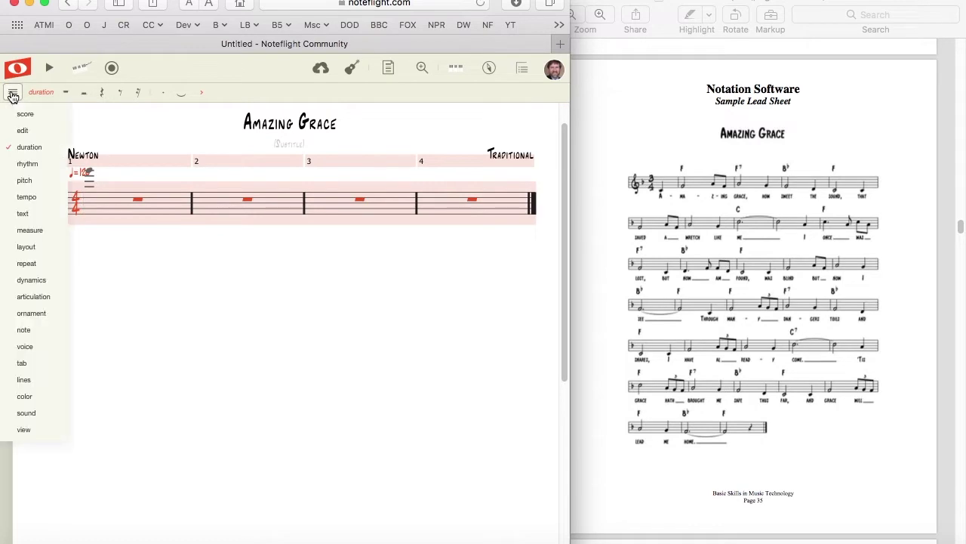
pyautogui.moveTo(25, 218)
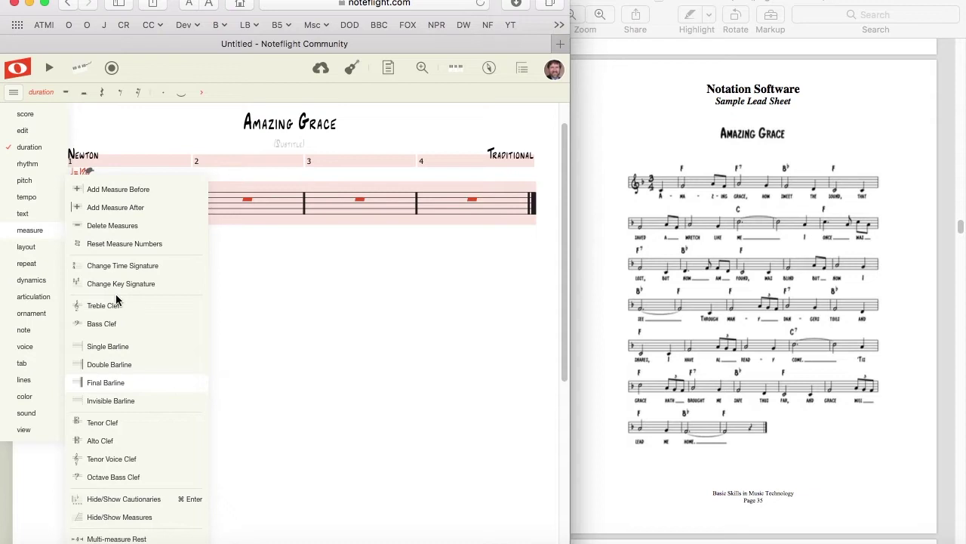
pyautogui.click(124, 269)
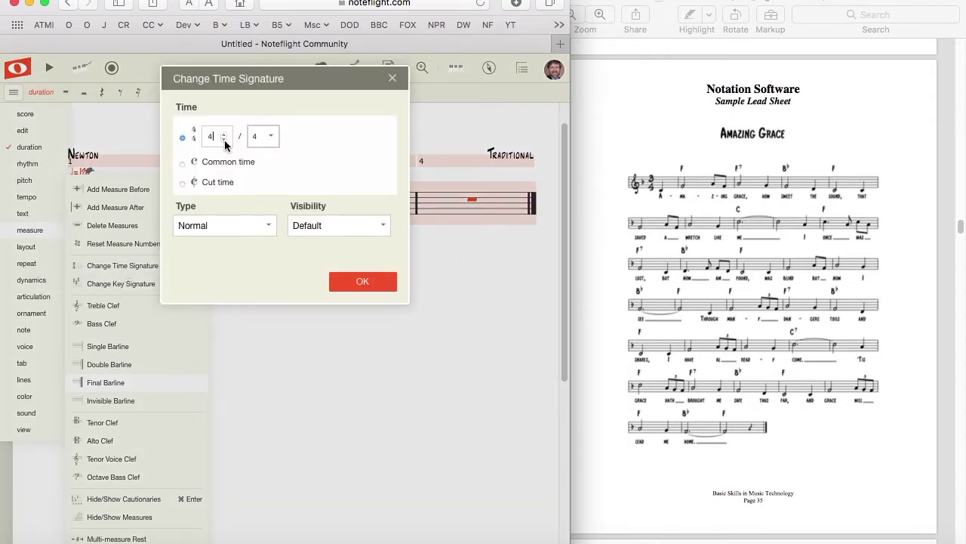
pyautogui.click(206, 225)
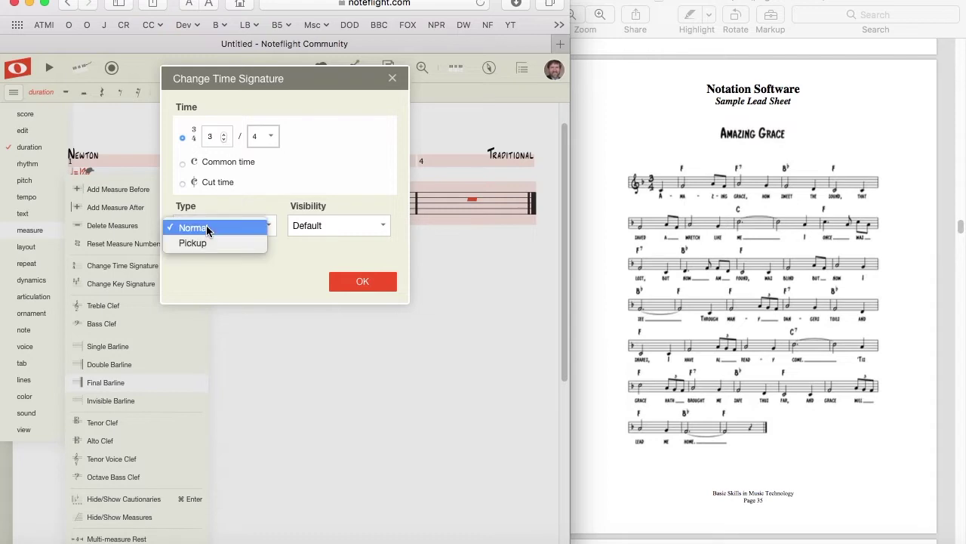
pyautogui.click(206, 225)
pyautogui.click(363, 281)
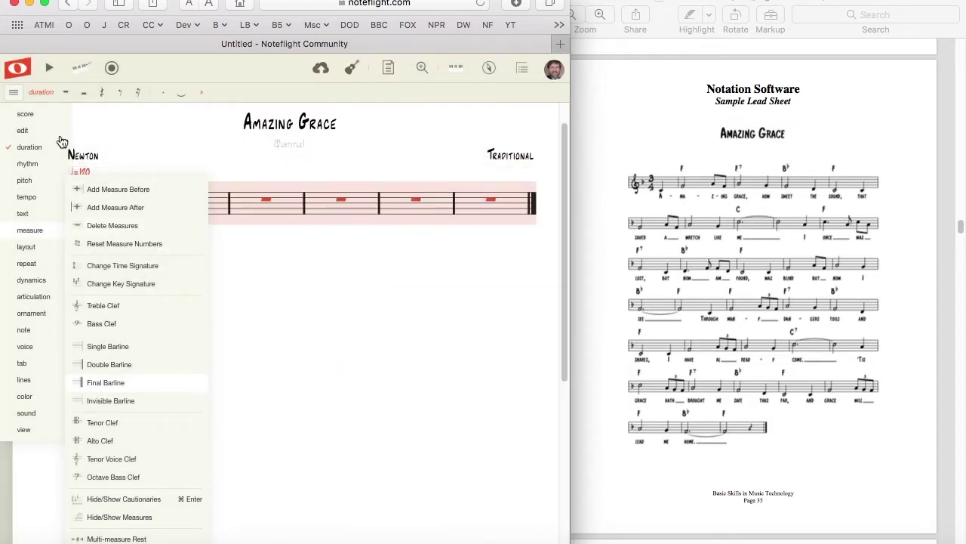
# Step: Clear the whole-score selection and select the rest in measure 1
pyautogui.click(12, 94)
pyautogui.click(13, 95)
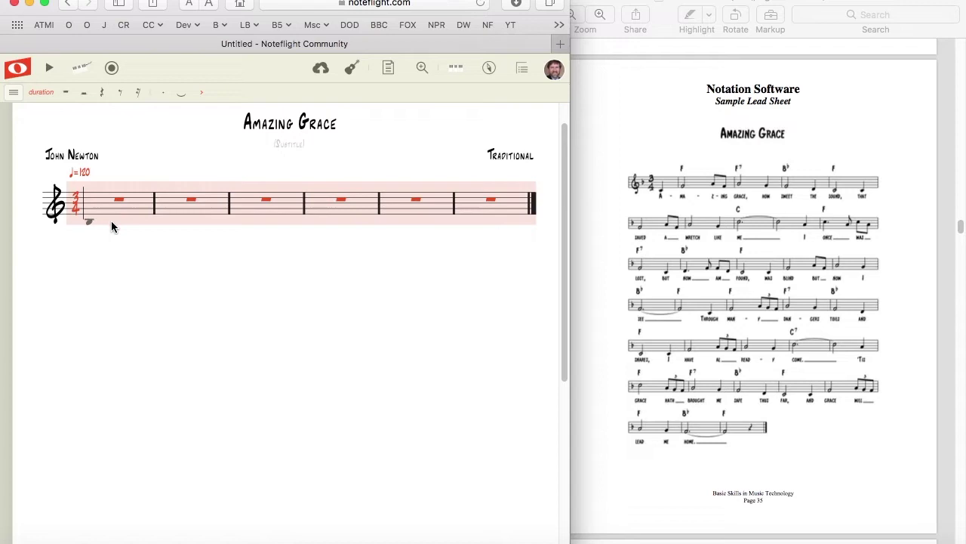
pyautogui.press('Escape')
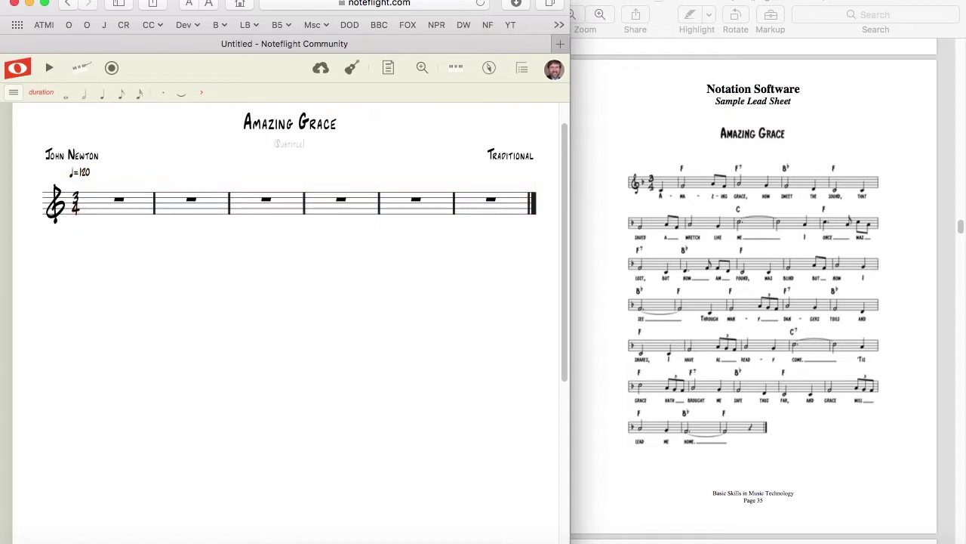
pyautogui.click(118, 199)
# Step: Set measure 1's time signature type to Pickup, making it a short opening measure
pyautogui.click(13, 92)
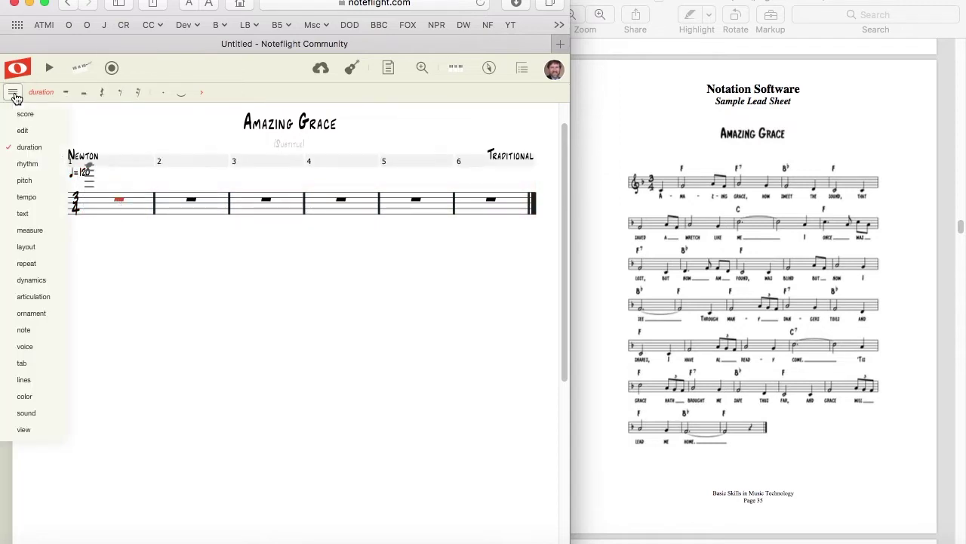
pyautogui.moveTo(21, 216)
pyautogui.moveTo(22, 233)
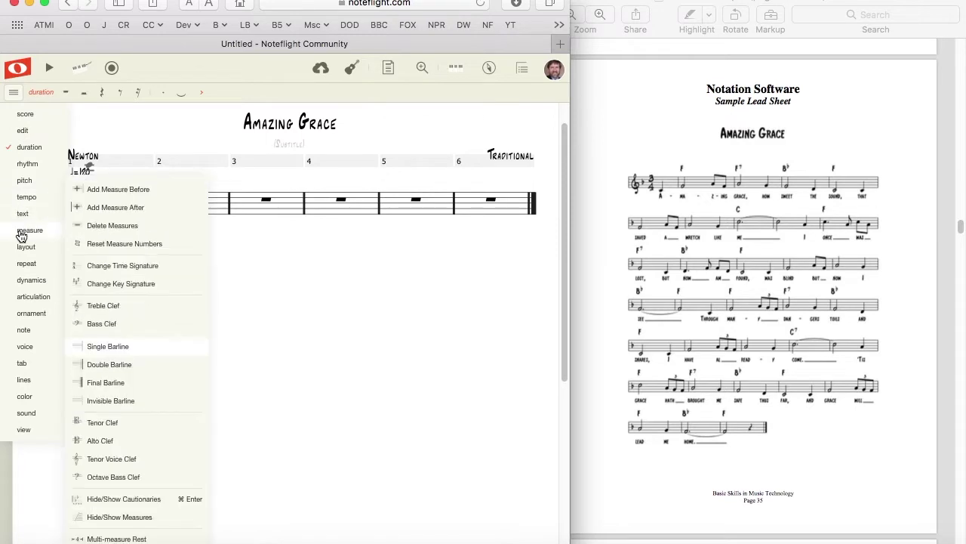
pyautogui.click(106, 266)
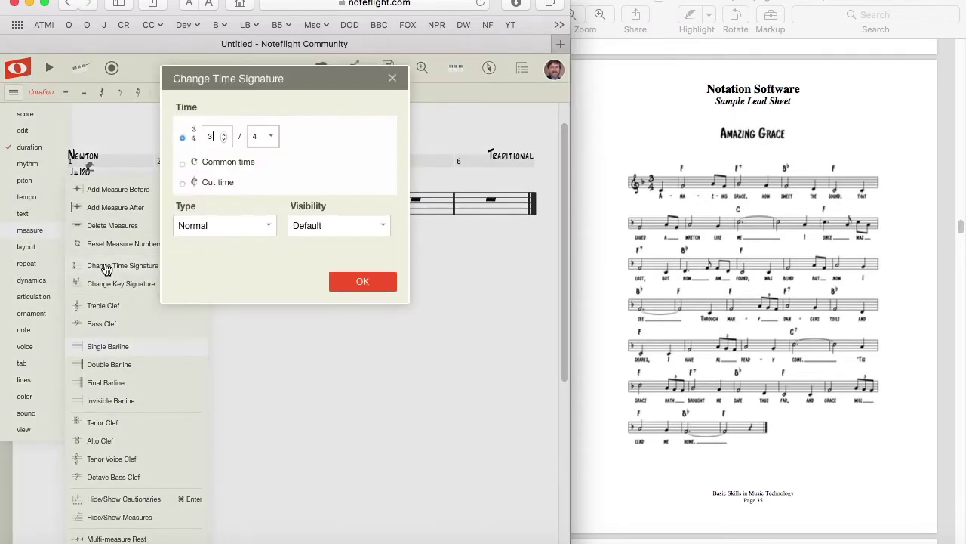
pyautogui.click(193, 226)
pyautogui.click(194, 240)
pyautogui.click(361, 279)
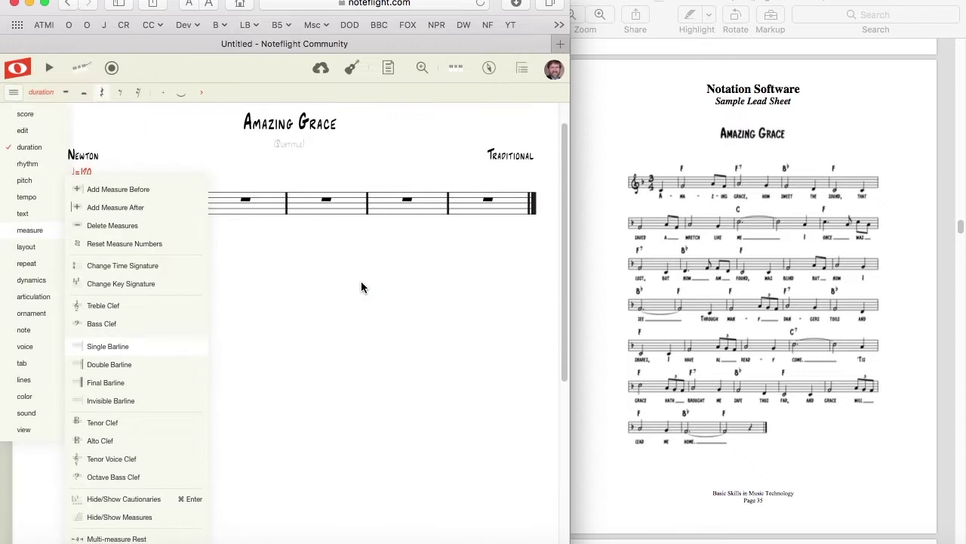
pyautogui.click(13, 92)
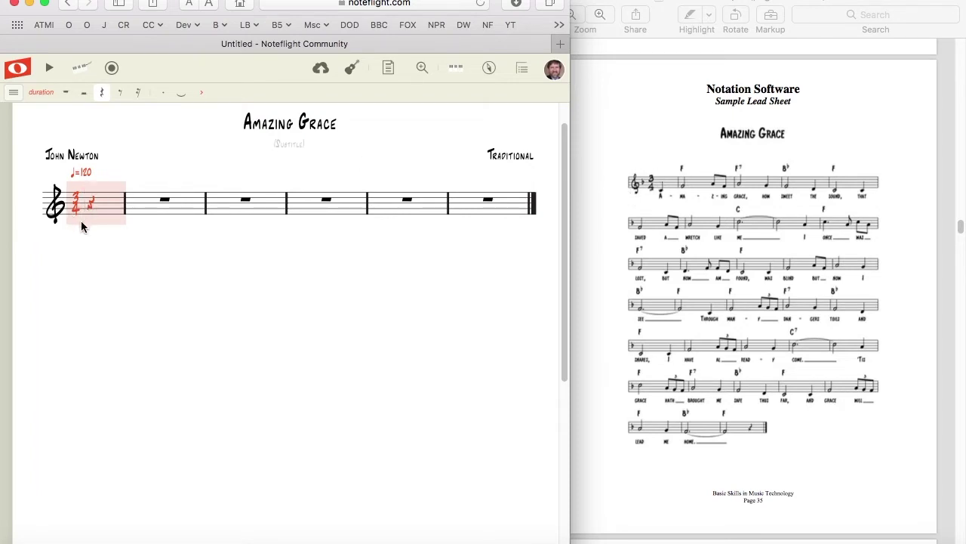
# Step: Select all measures and apply the one-flat F key signature in Major mode
pyautogui.click(13, 93)
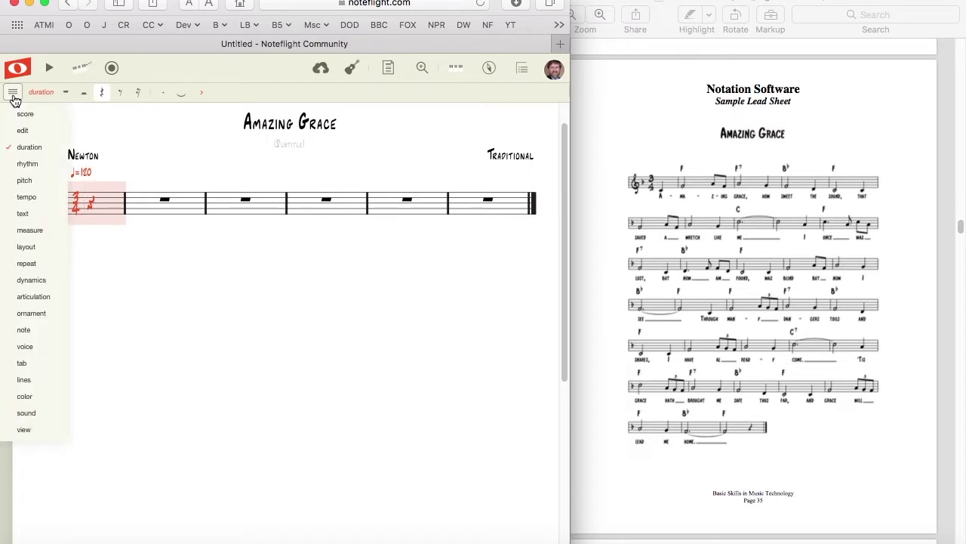
pyautogui.click(13, 93)
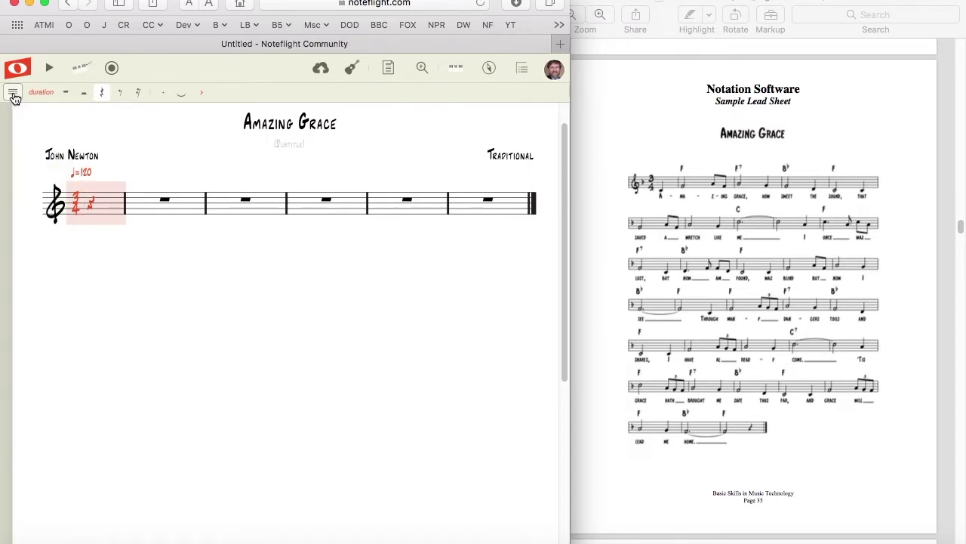
pyautogui.press('super+a')
pyautogui.click(13, 93)
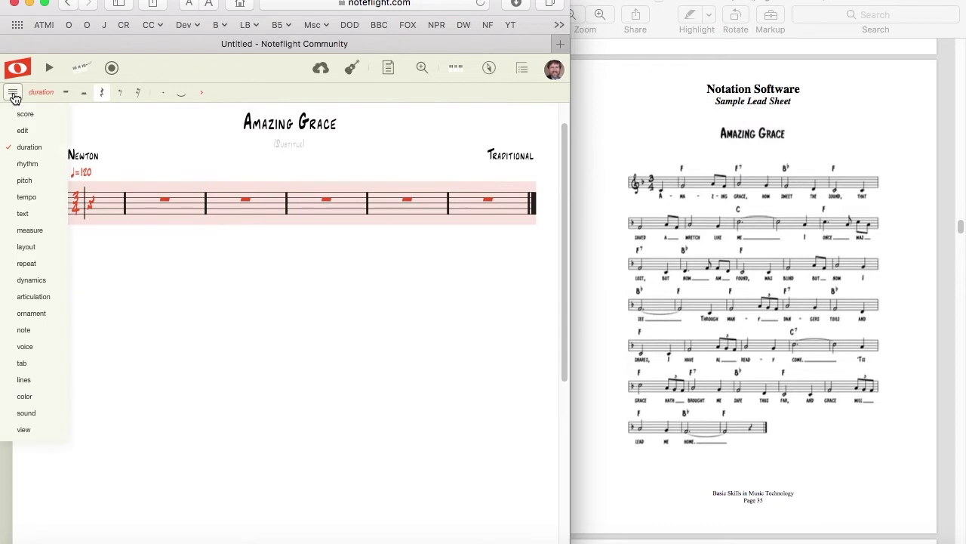
pyautogui.moveTo(22, 216)
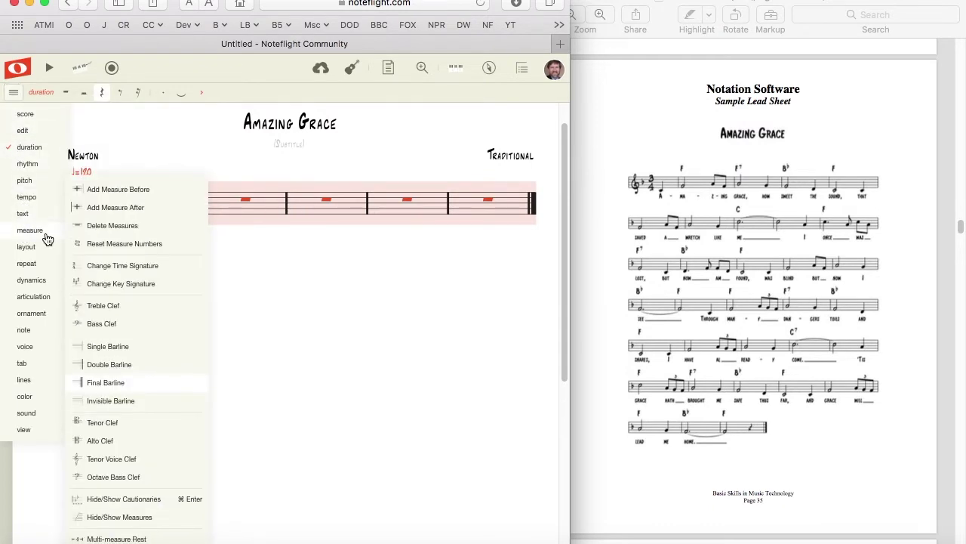
pyautogui.click(112, 284)
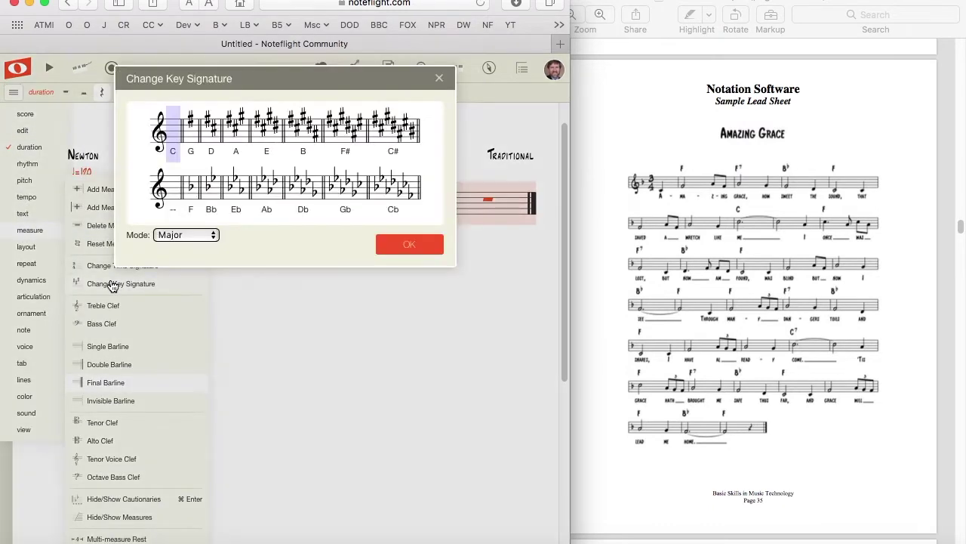
pyautogui.click(194, 195)
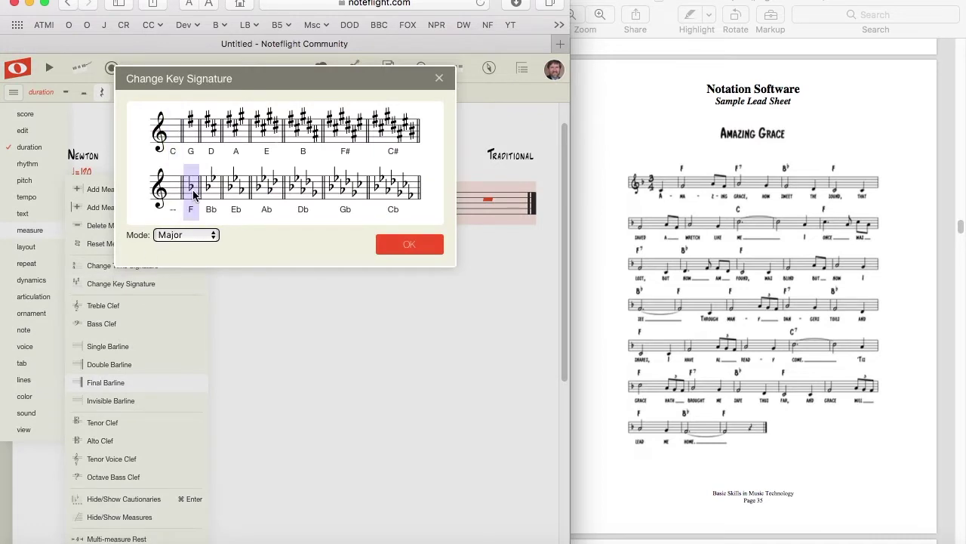
pyautogui.click(188, 235)
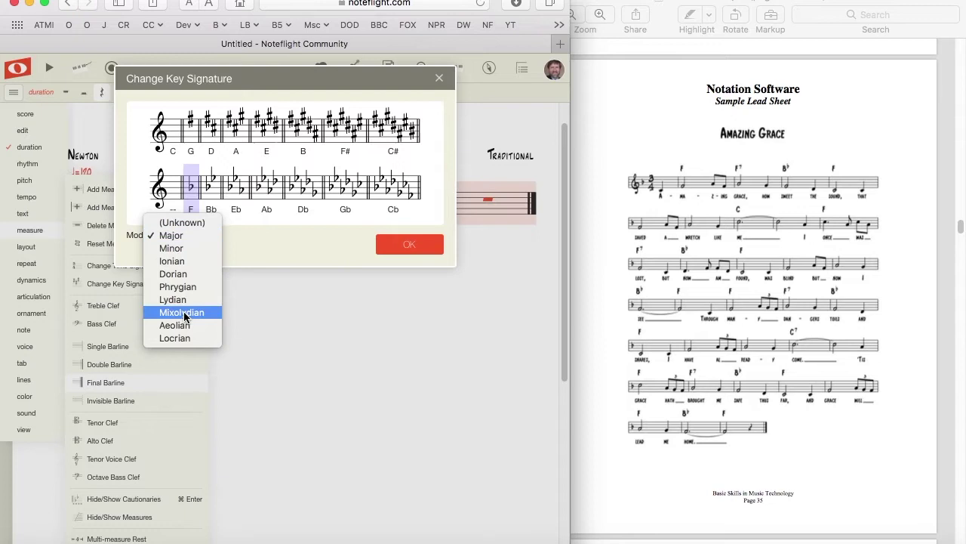
pyautogui.click(185, 235)
pyautogui.click(409, 244)
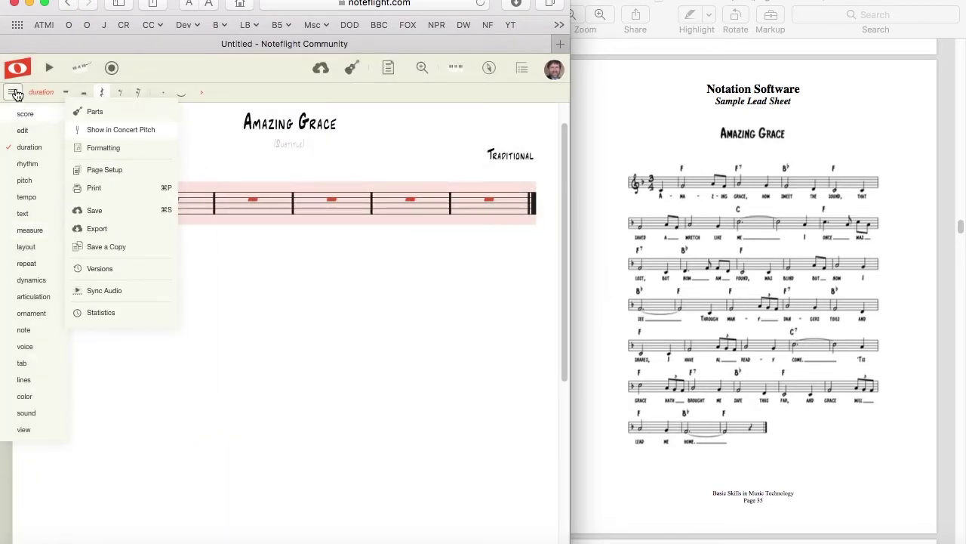
pyautogui.click(13, 92)
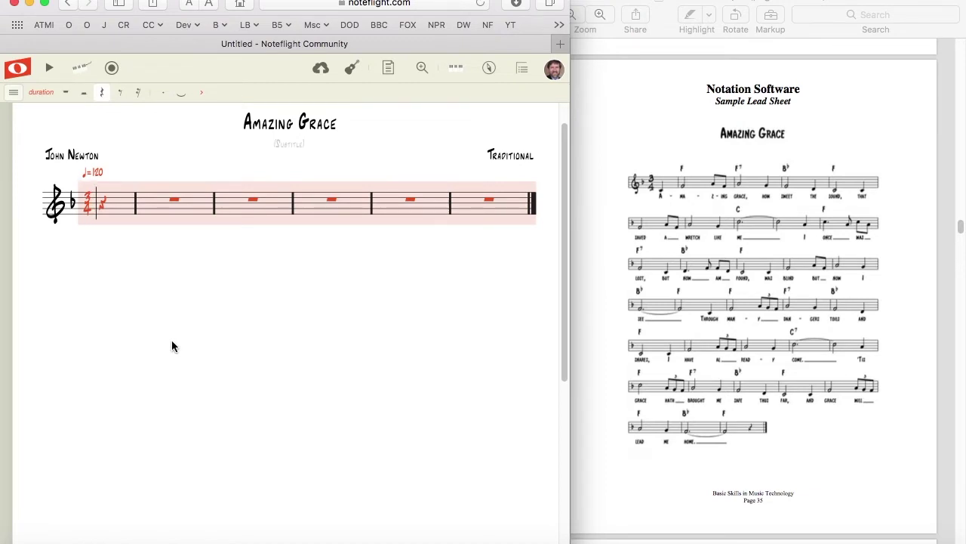
pyautogui.click(13, 93)
pyautogui.moveTo(21, 138)
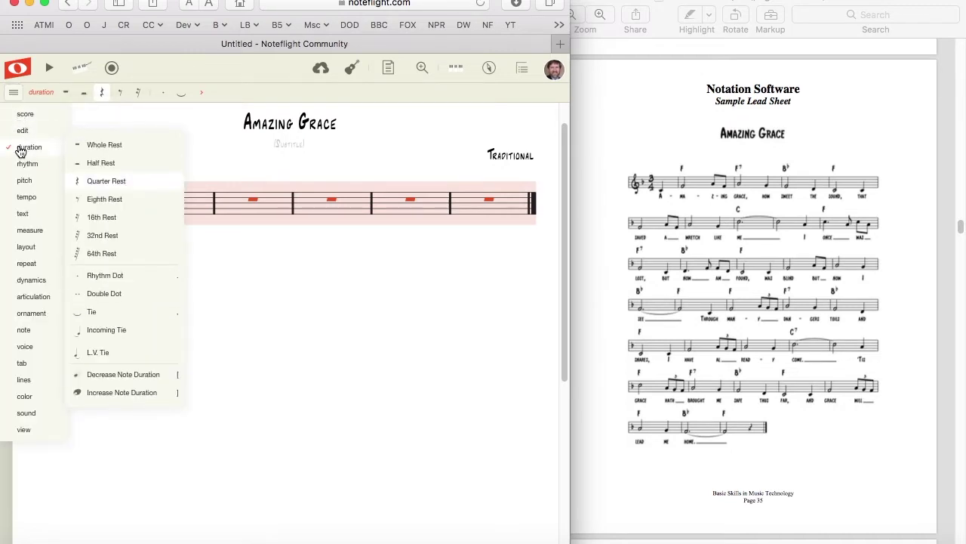
pyautogui.click(13, 92)
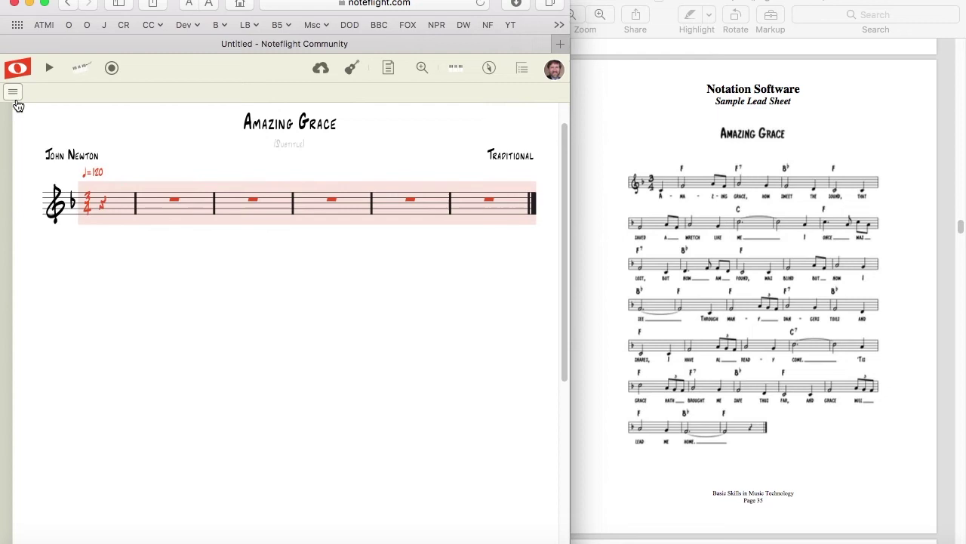
pyautogui.click(13, 92)
pyautogui.click(21, 149)
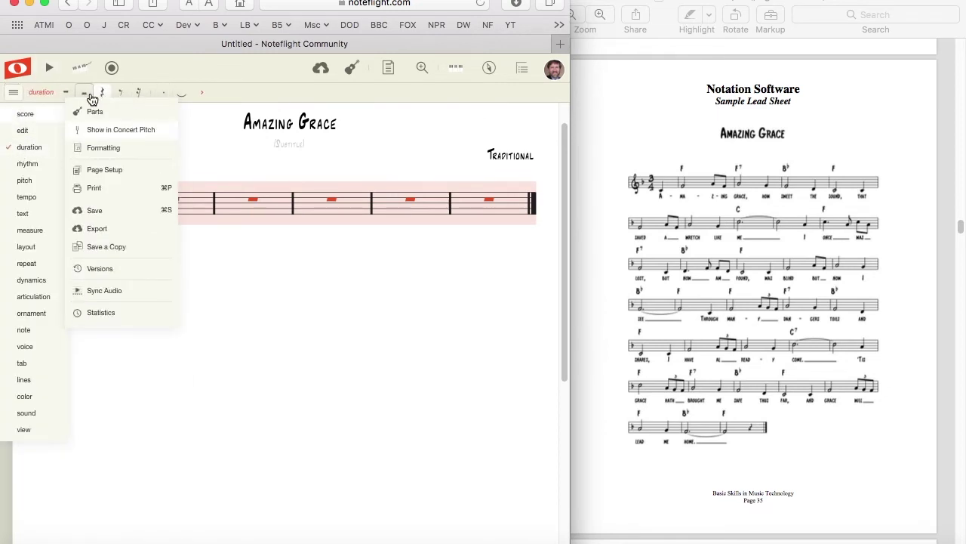
pyautogui.click(13, 94)
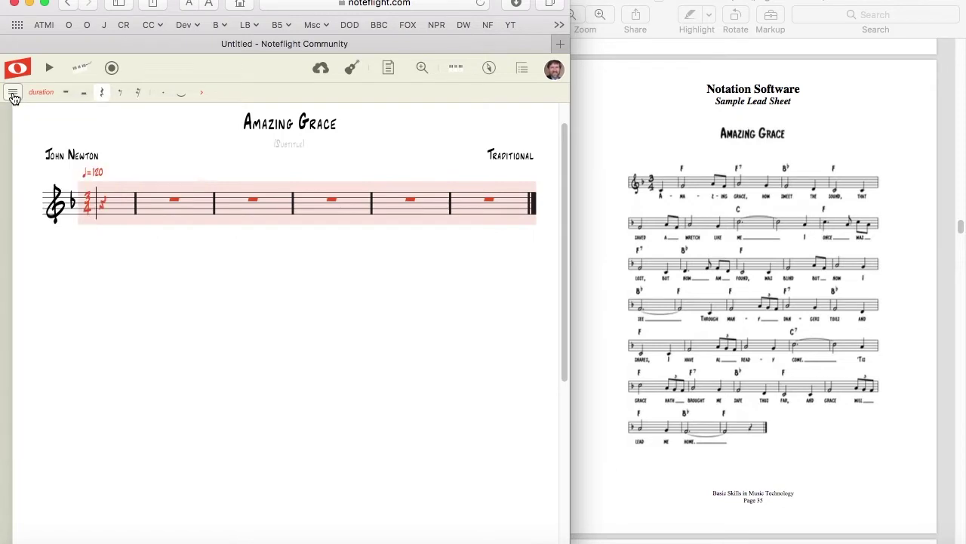
pyautogui.click(101, 101)
# Step: Enter the middle-C pickup, measure 2 (F half, eighth pair) and measure 3 (A half, F quarter)
pyautogui.press('c')
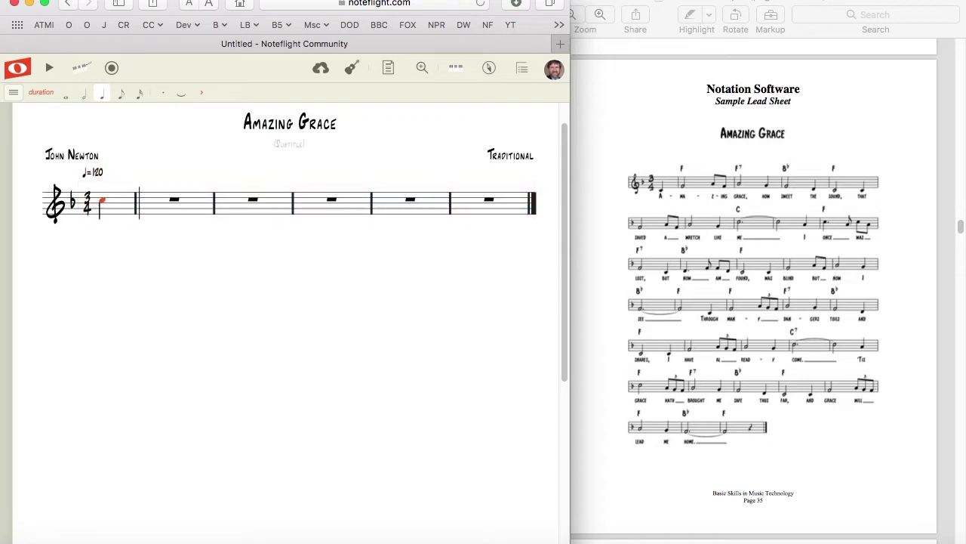
pyautogui.hotkey('ctrl', 'Down')
pyautogui.press('f')
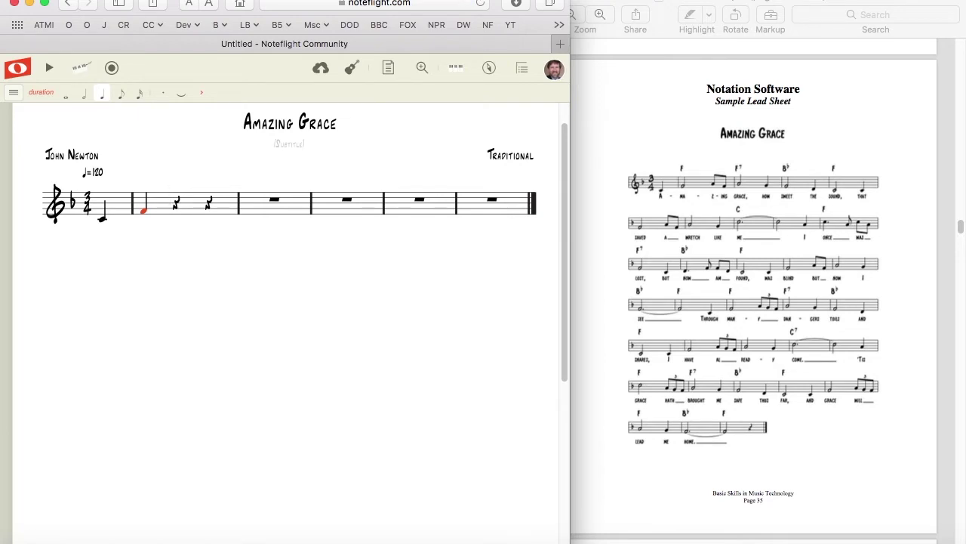
pyautogui.press('6')
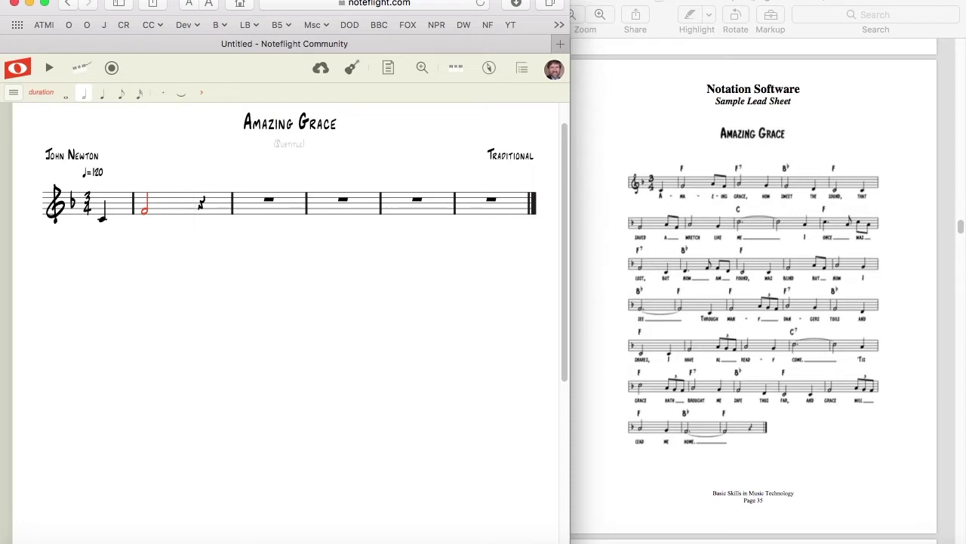
pyautogui.press('a')
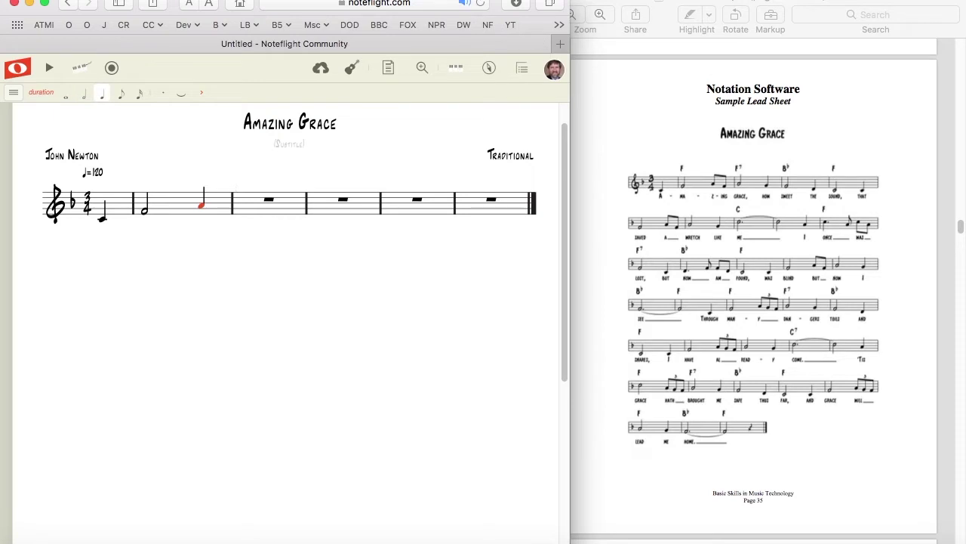
pyautogui.press('4')
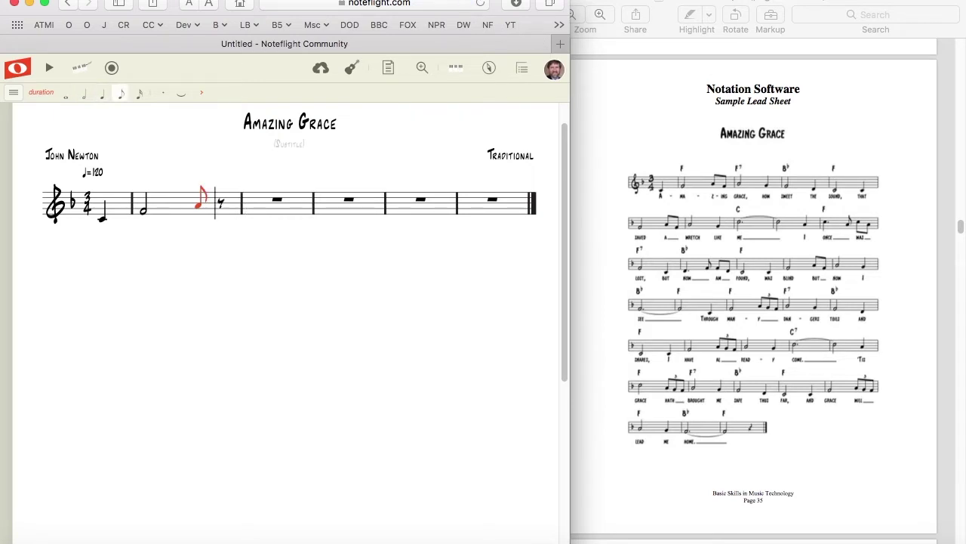
pyautogui.press('f')
pyautogui.press('a')
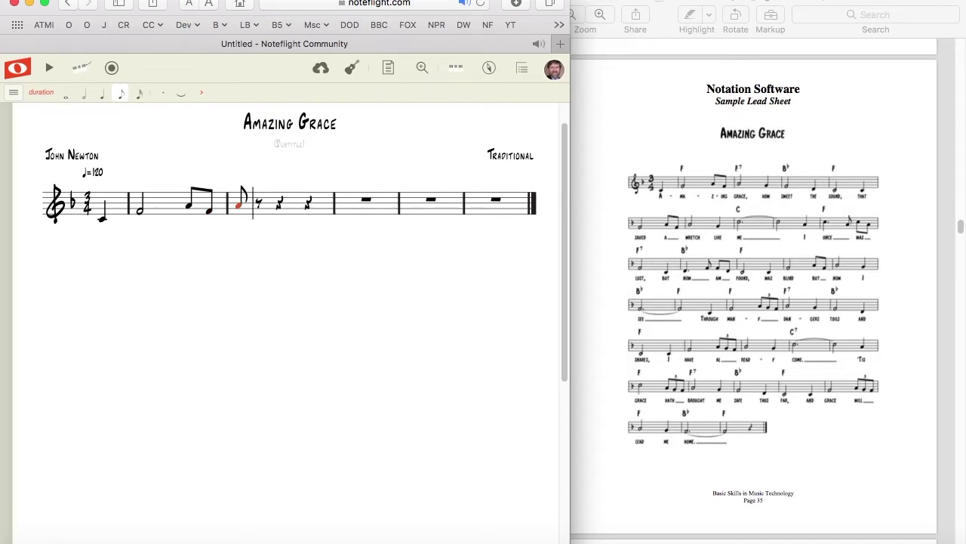
pyautogui.press('5')
pyautogui.press('6')
pyautogui.press('f')
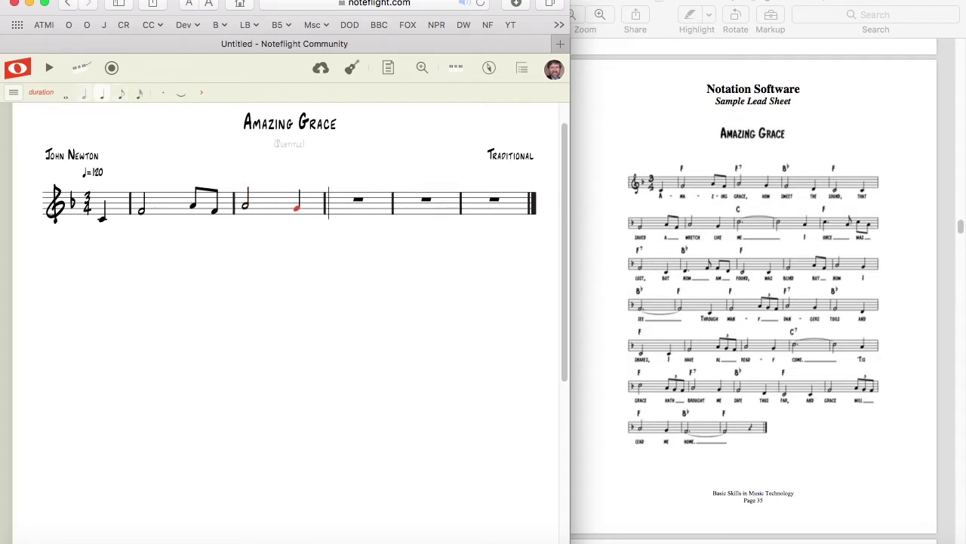
# Step: Enter measures 4–6: F half and D quarter, C half and C quarter, F half with A–G eighths
pyautogui.press('f')
pyautogui.press('6')
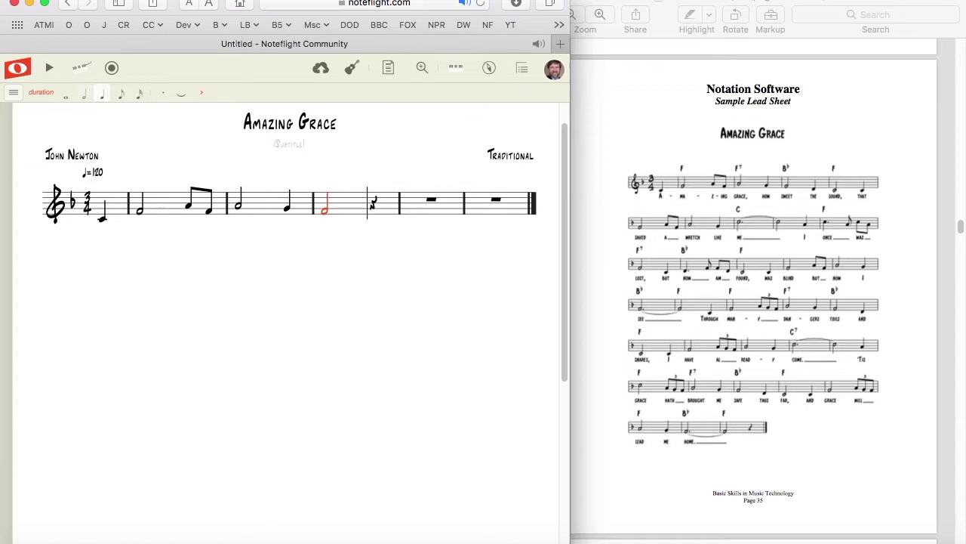
pyautogui.press('d')
pyautogui.press('c')
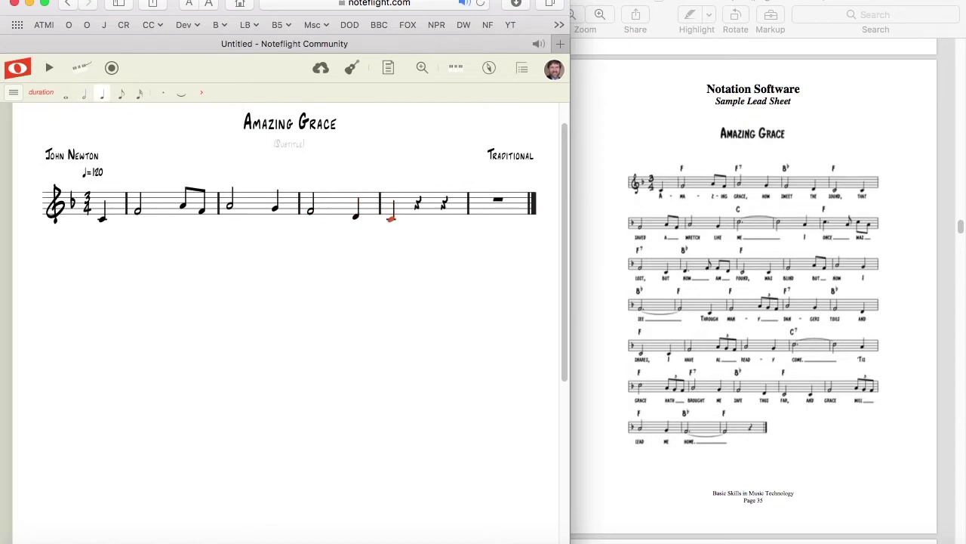
pyautogui.press('6')
pyautogui.press('c')
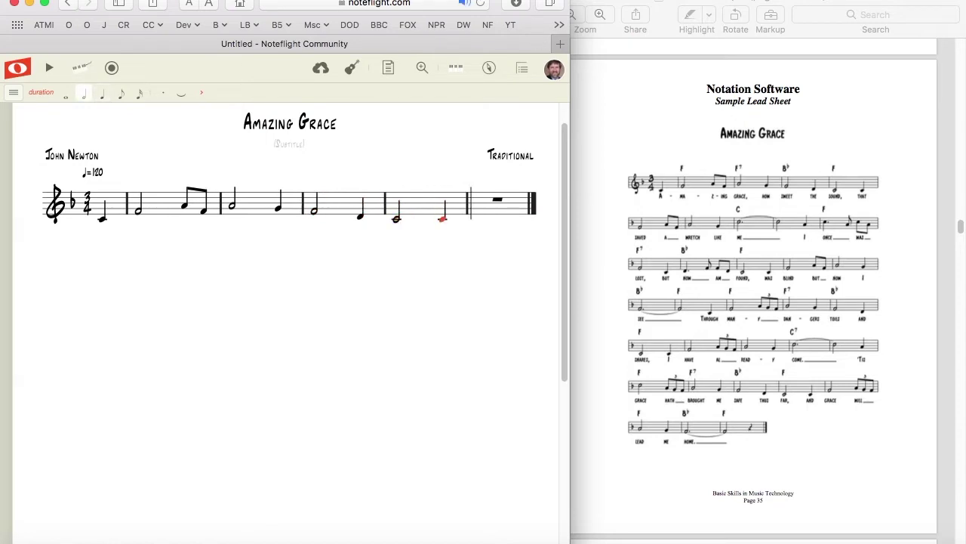
pyautogui.press('f')
pyautogui.press('6')
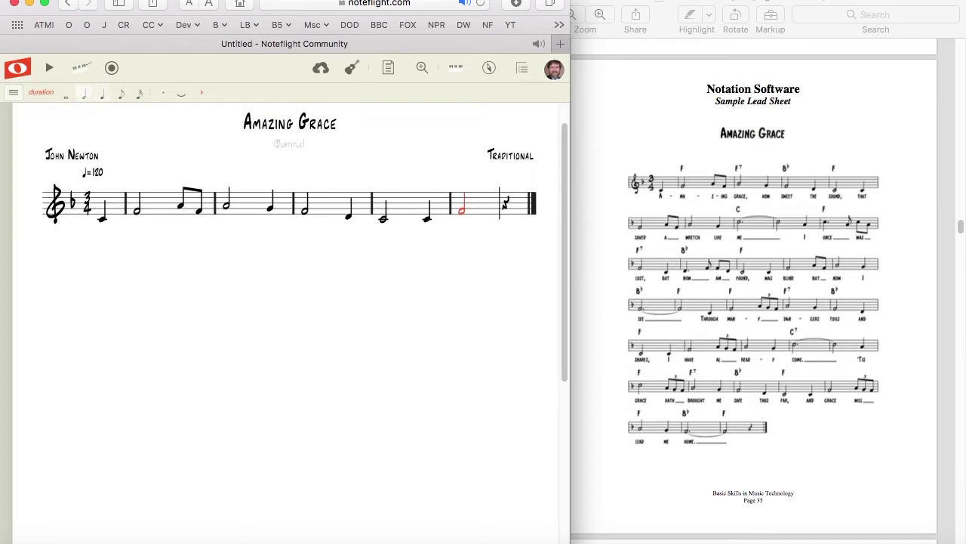
pyautogui.press('a')
pyautogui.press('4')
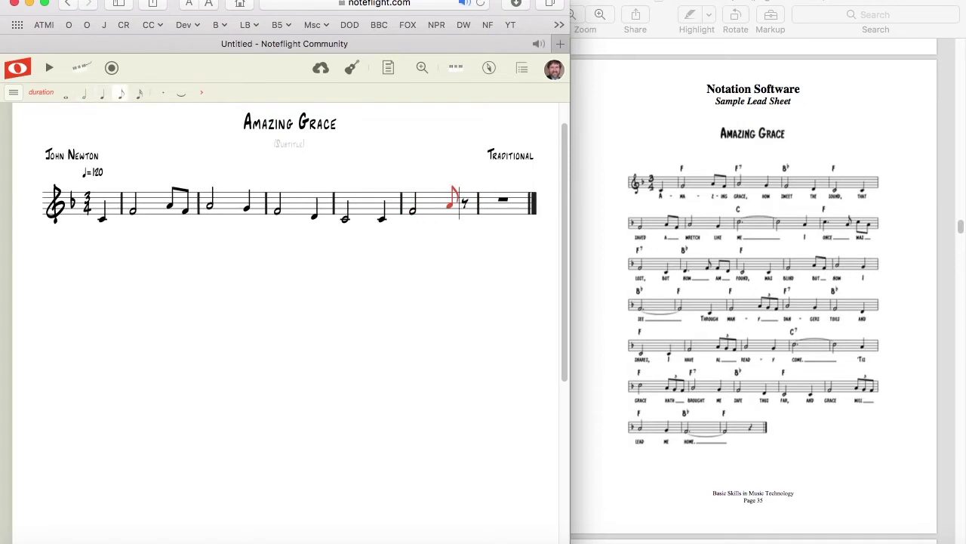
pyautogui.press('g')
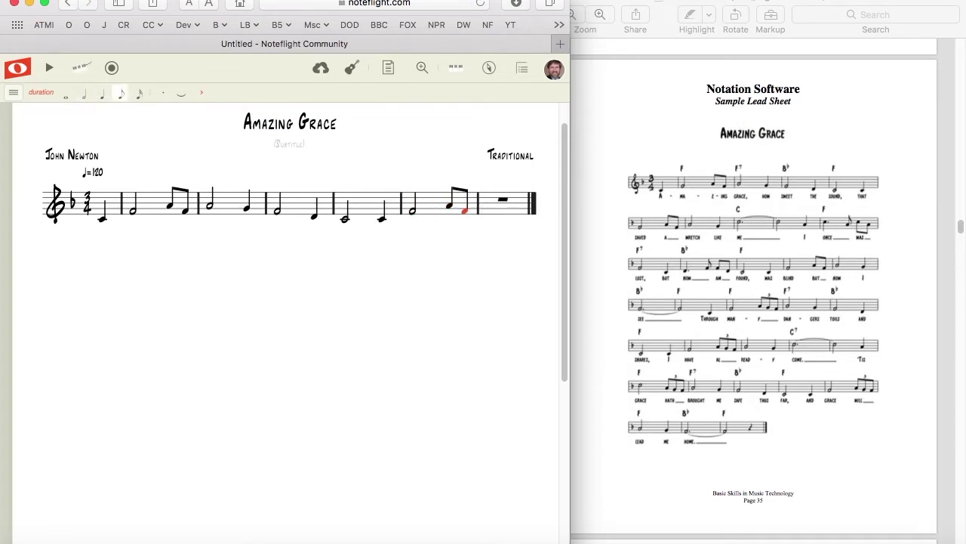
# Step: Enter measure 7 (A half, G quarter), then a tied A into the next measure, ending as a half note
pyautogui.press('a')
pyautogui.press('6')
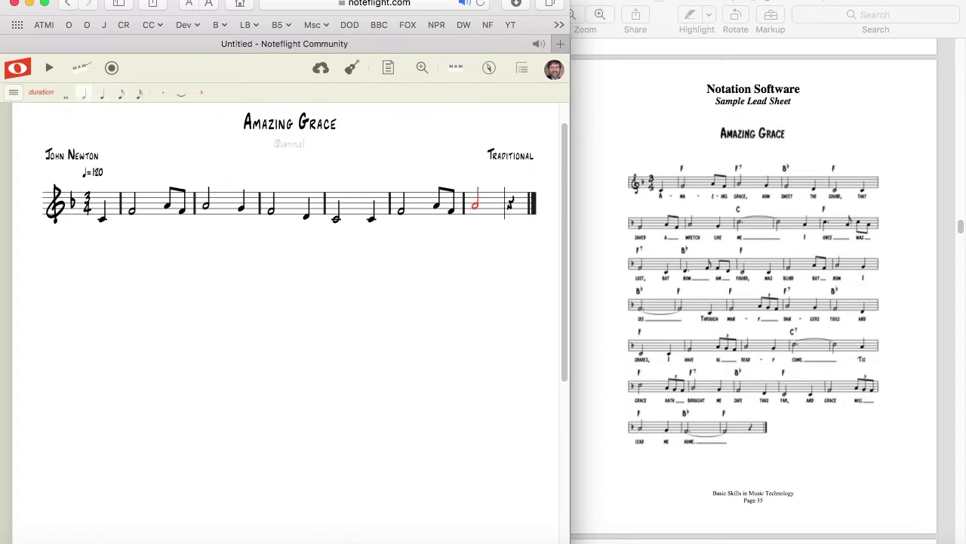
pyautogui.press('g')
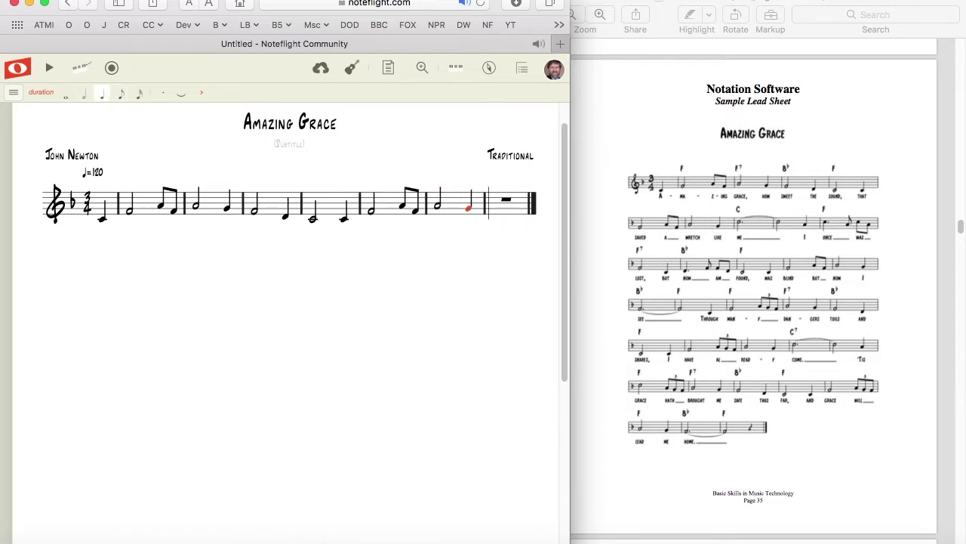
pyautogui.press('a')
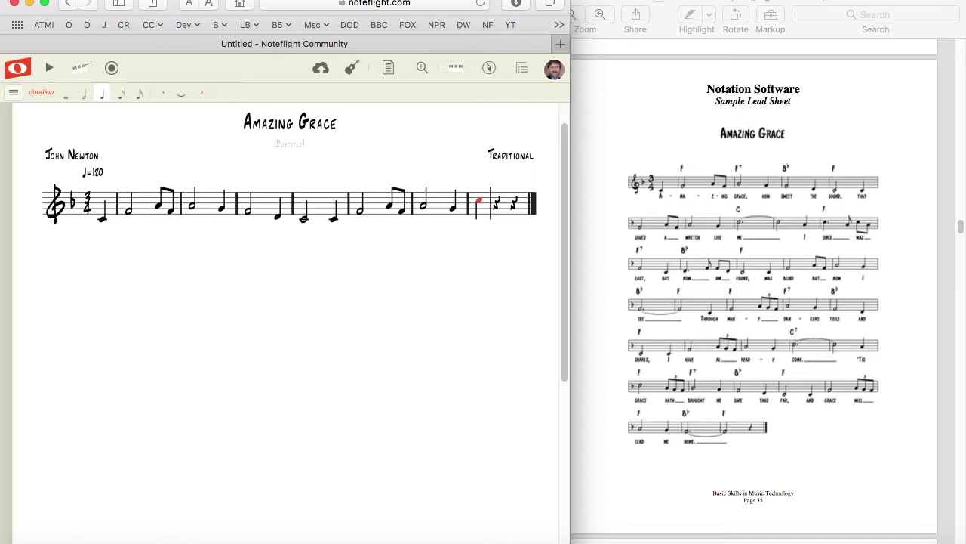
pyautogui.press('6')
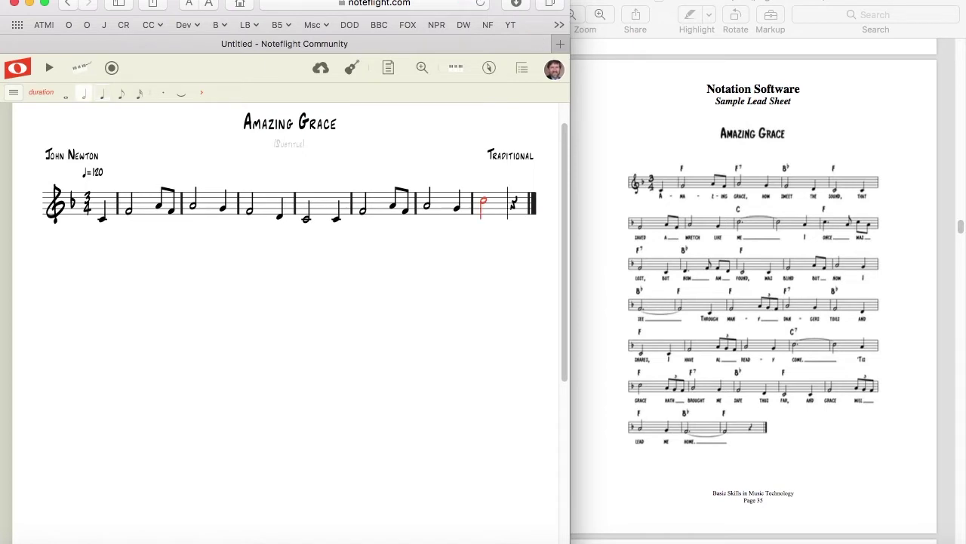
pyautogui.press('.')
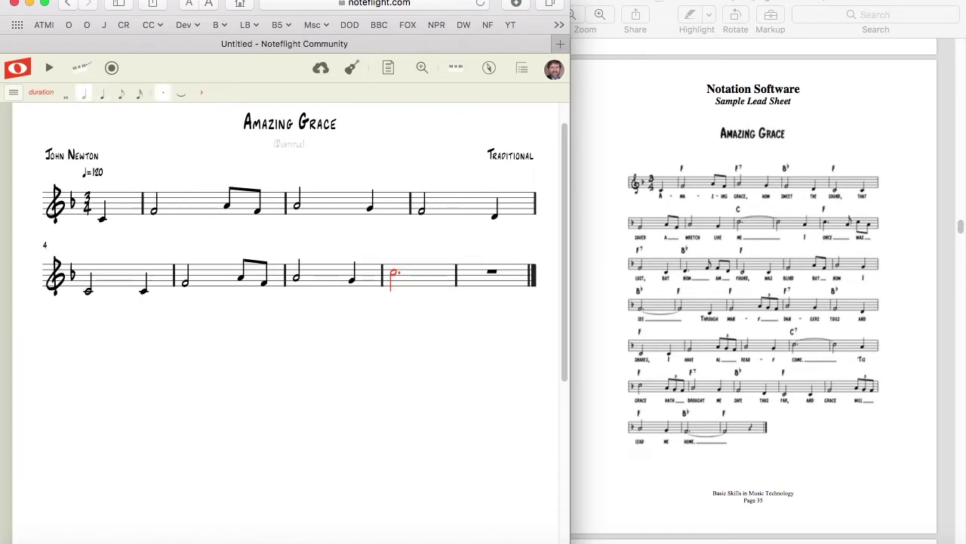
pyautogui.press('=')
pyautogui.press('a')
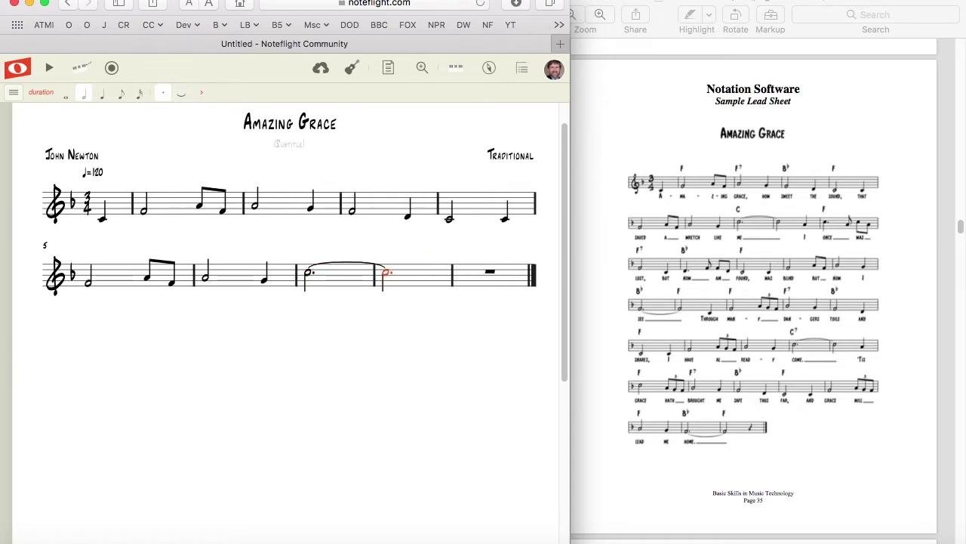
pyautogui.press('.')
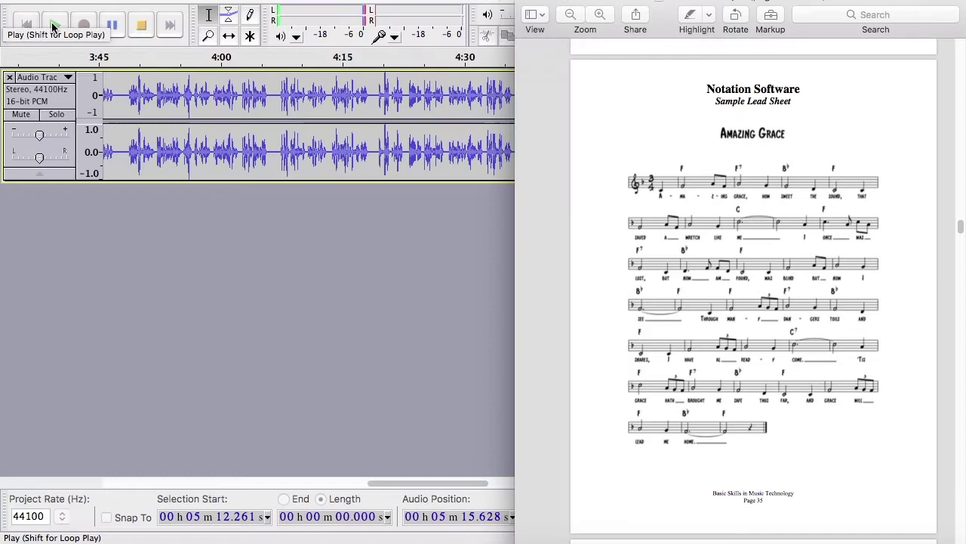
pyautogui.press('super+Tab')
pyautogui.press('super+Tab')
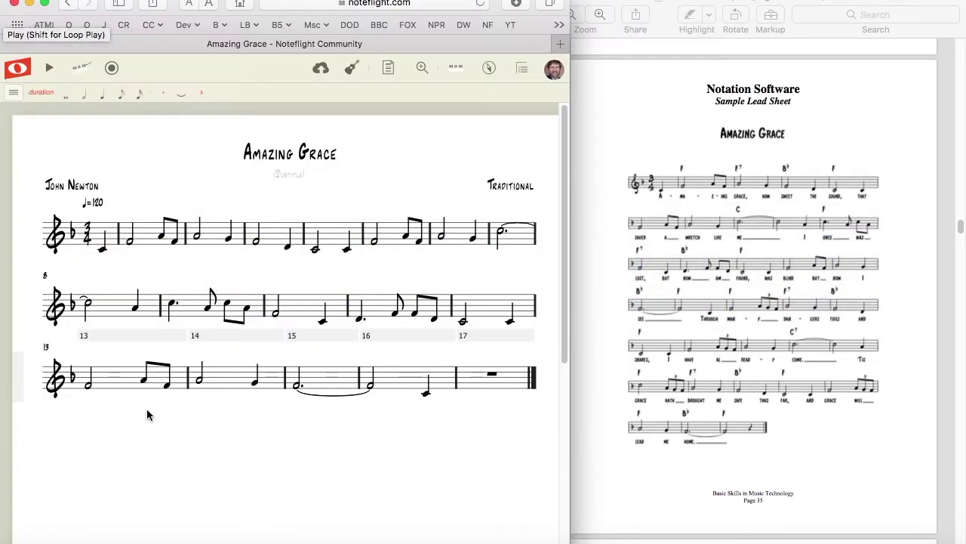
# Step: Select measures 2–16, then select only the empty final rest measure
pyautogui.click(150, 240)
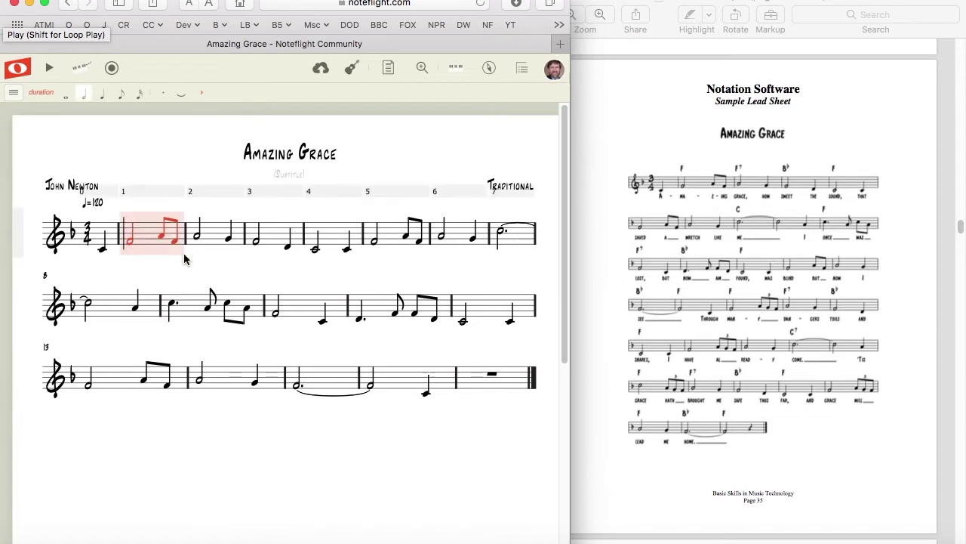
pyautogui.keyDown('shift'); pyautogui.click(400, 382); pyautogui.keyUp('shift')
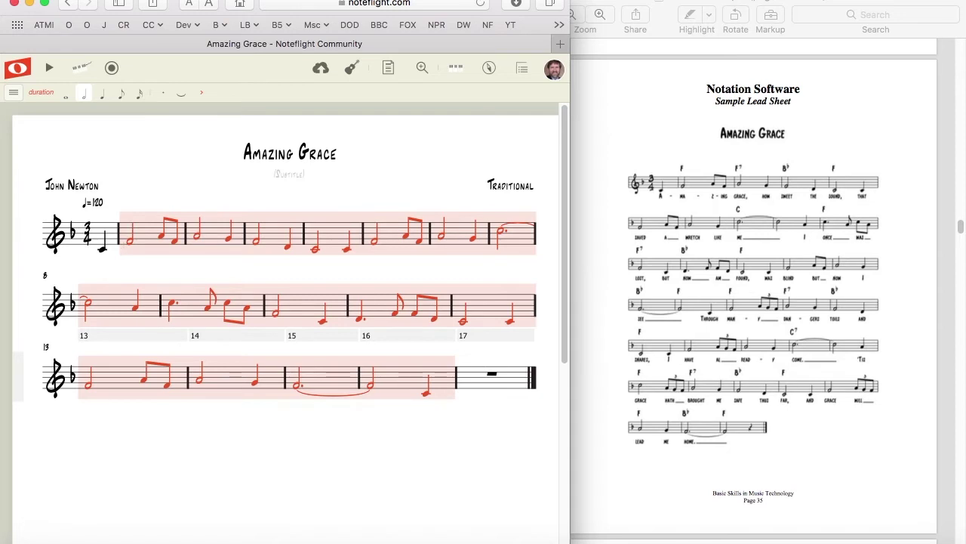
pyautogui.click(476, 382)
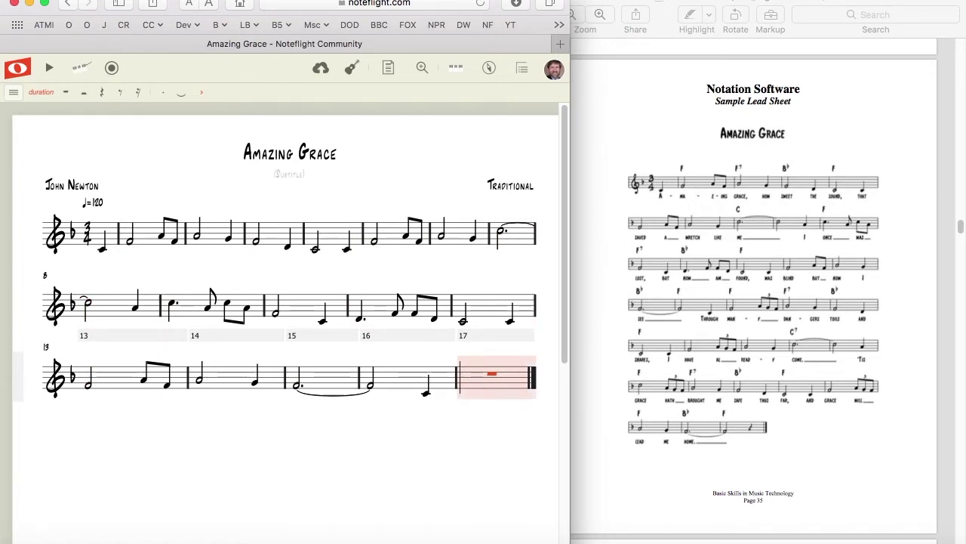
# Step: Paste the copied measures over the final rest measure
pyautogui.press('super+v')
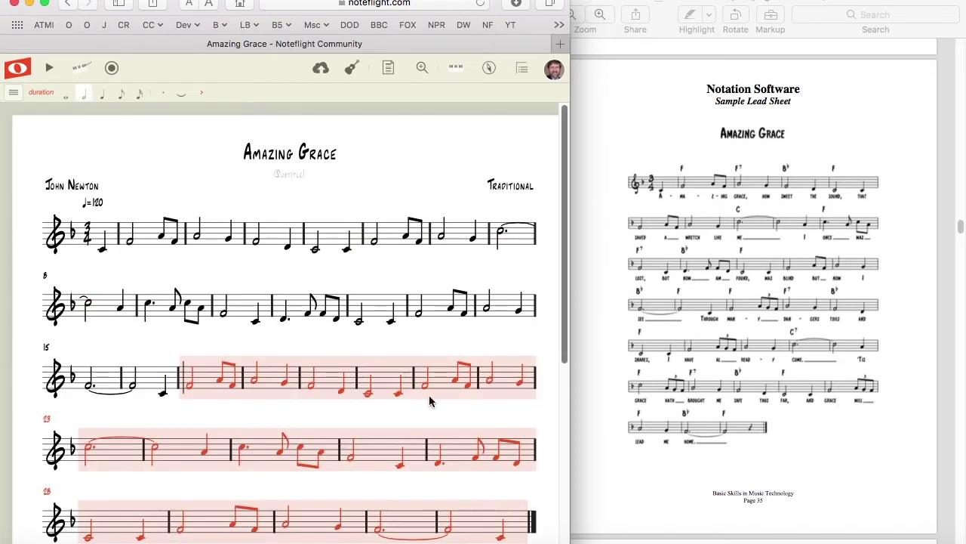
pyautogui.click(289, 411)
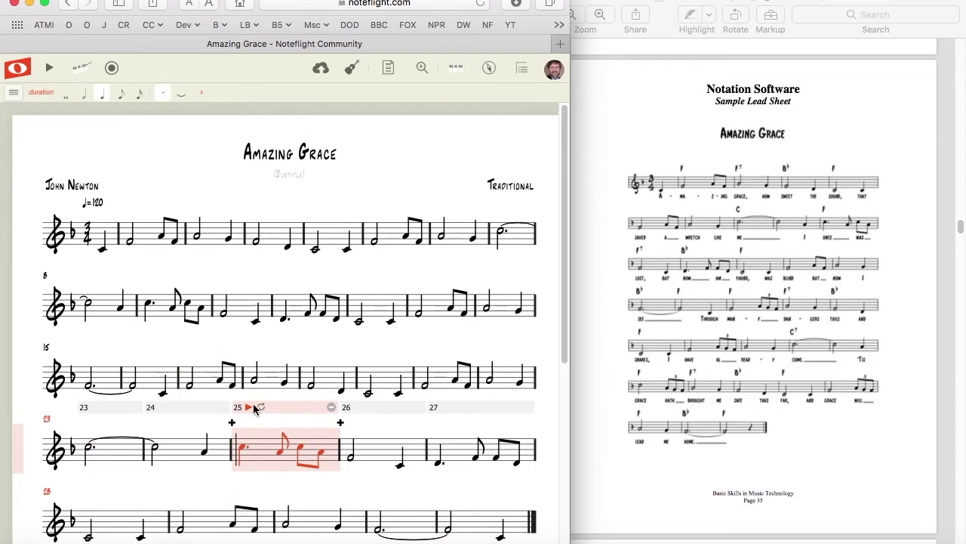
pyautogui.click(219, 384)
# Step: Turn measure 18's eighth pair into an eighth-note triplet ending with G and F
pyautogui.click(219, 382)
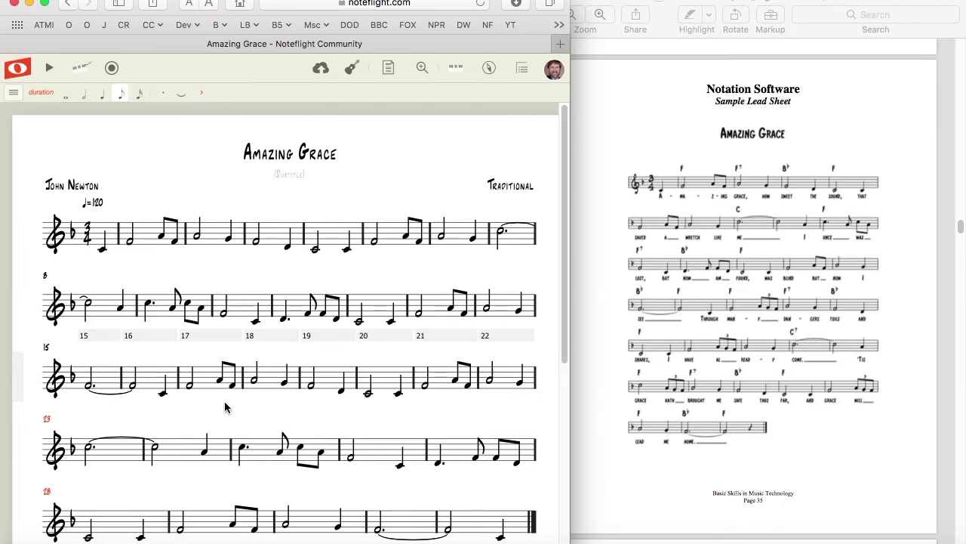
pyautogui.click(221, 384)
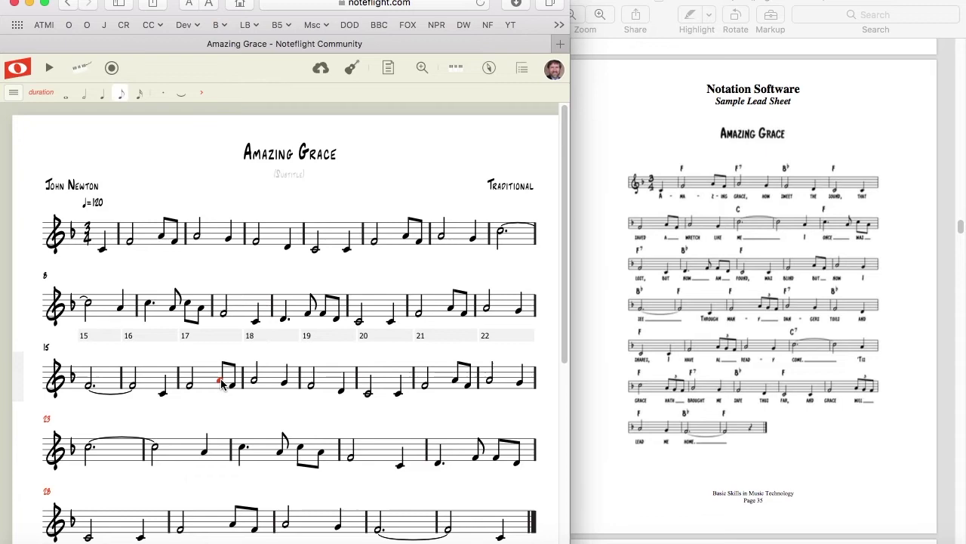
pyautogui.press('5')
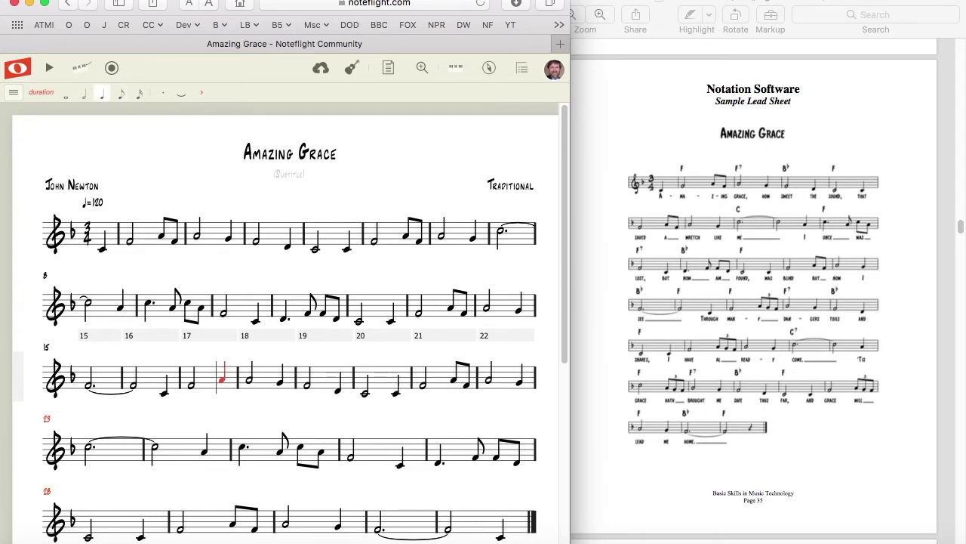
pyautogui.hotkey('shift', 'Right')
pyautogui.hotkey('ctrl', '3')
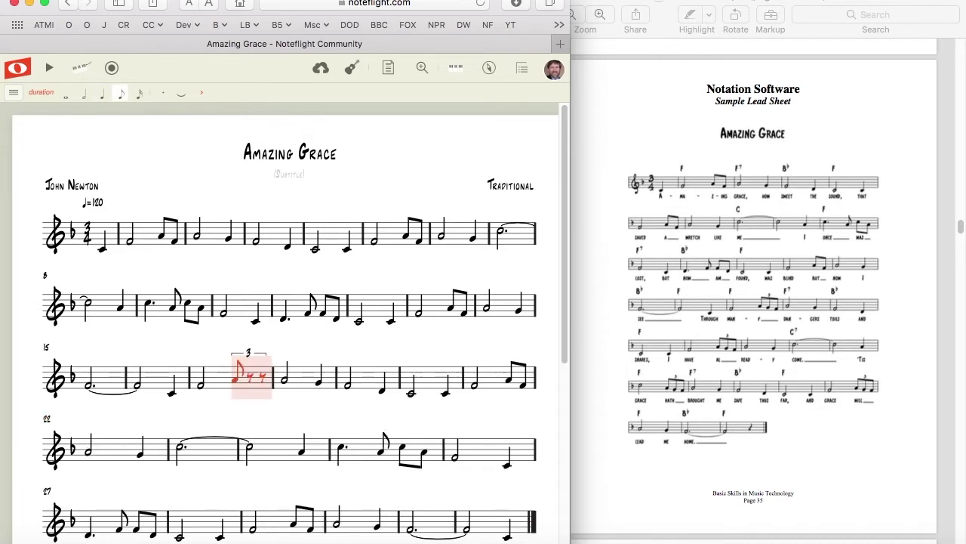
pyautogui.press('Right')
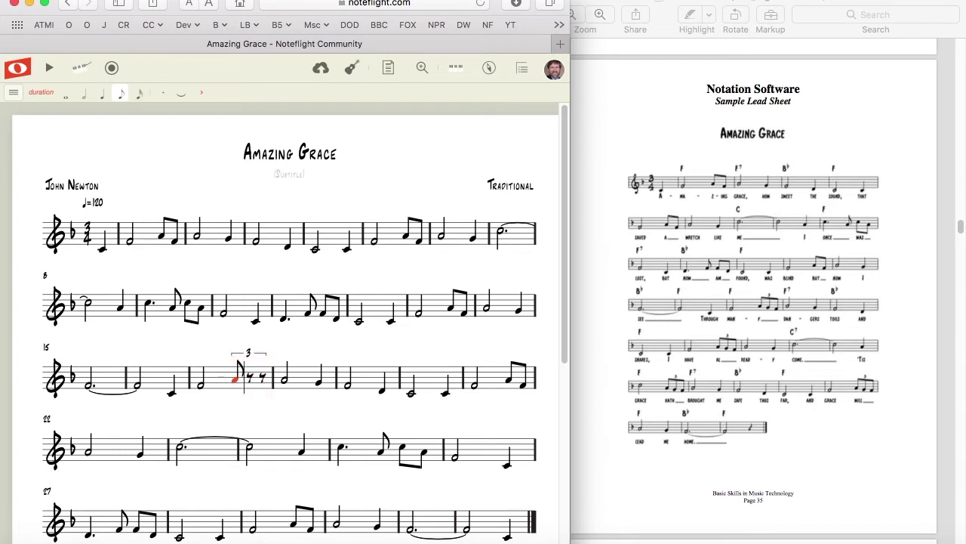
pyautogui.press('g')
pyautogui.press('f')
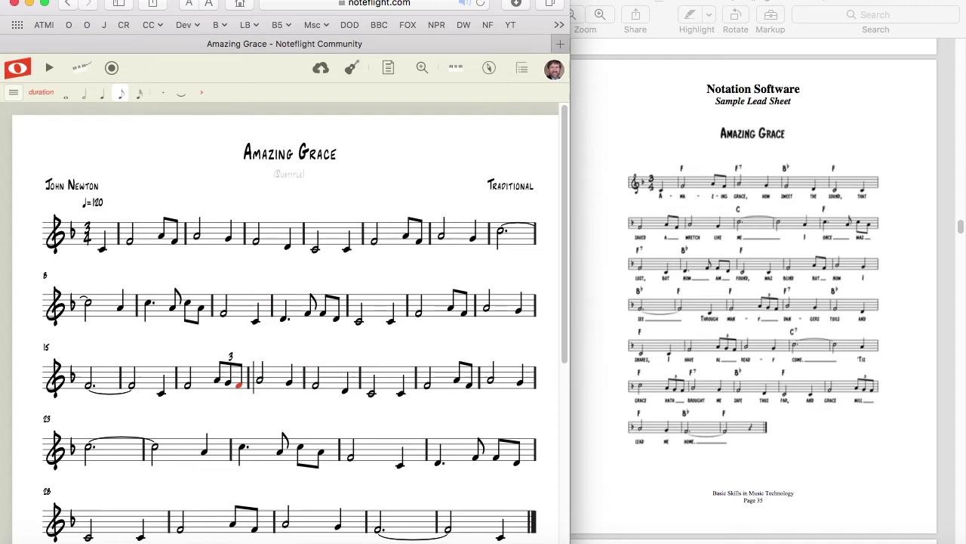
pyautogui.press('super+Tab')
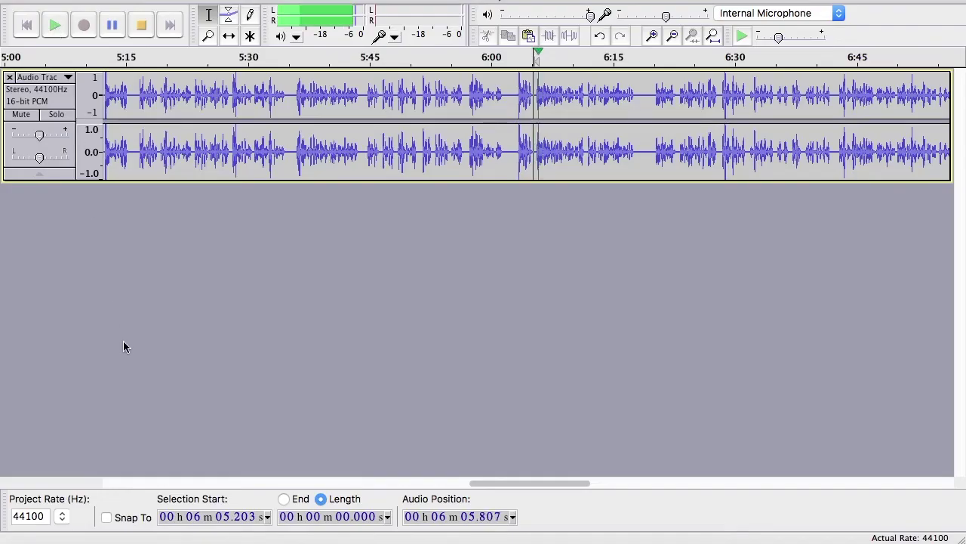
# Step: Raise measure 26's half and quarter notes one step and remove the dot from measure 27's first note
pyautogui.press('super+Tab')
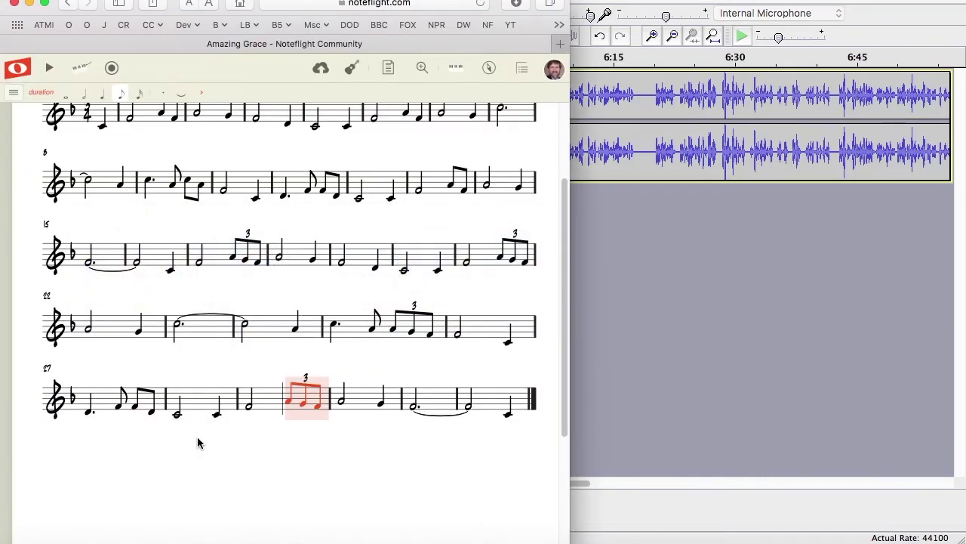
pyautogui.click(458, 335)
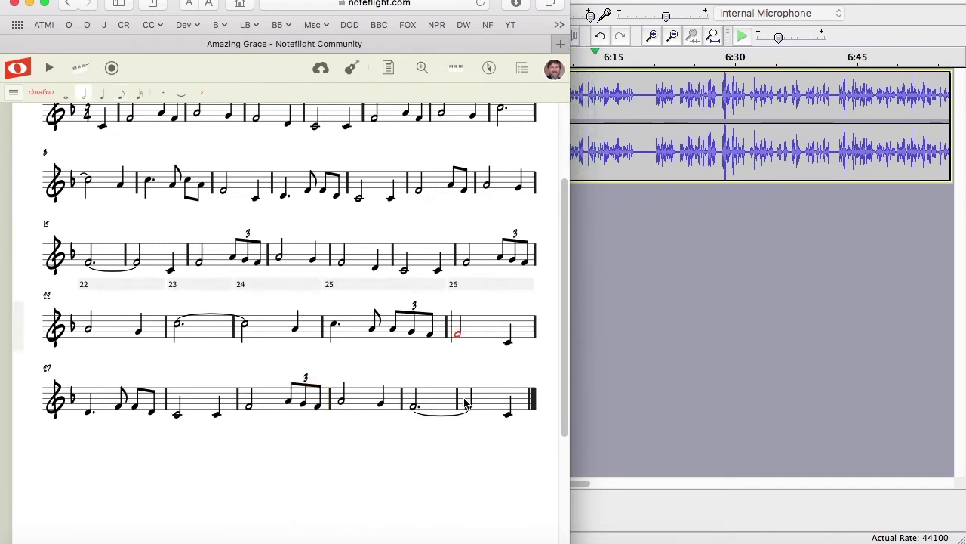
pyautogui.press('Up')
pyautogui.press('Up')
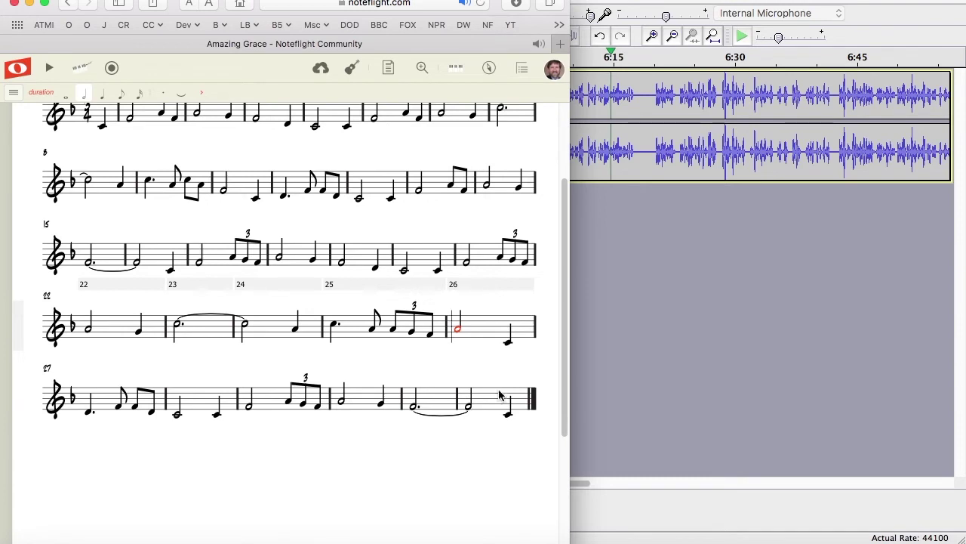
pyautogui.click(508, 342)
pyautogui.press('Up')
pyautogui.press('Up')
pyautogui.press('Up')
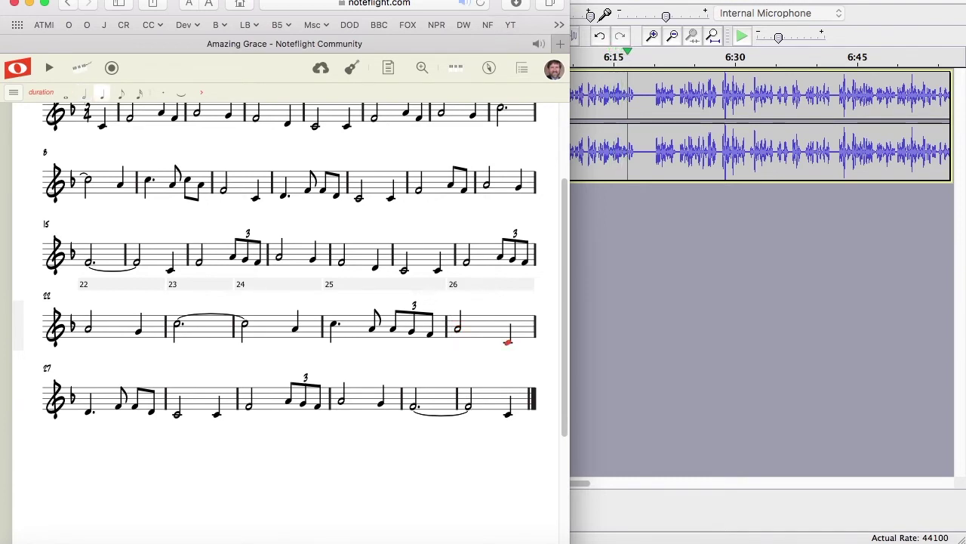
pyautogui.press('Right')
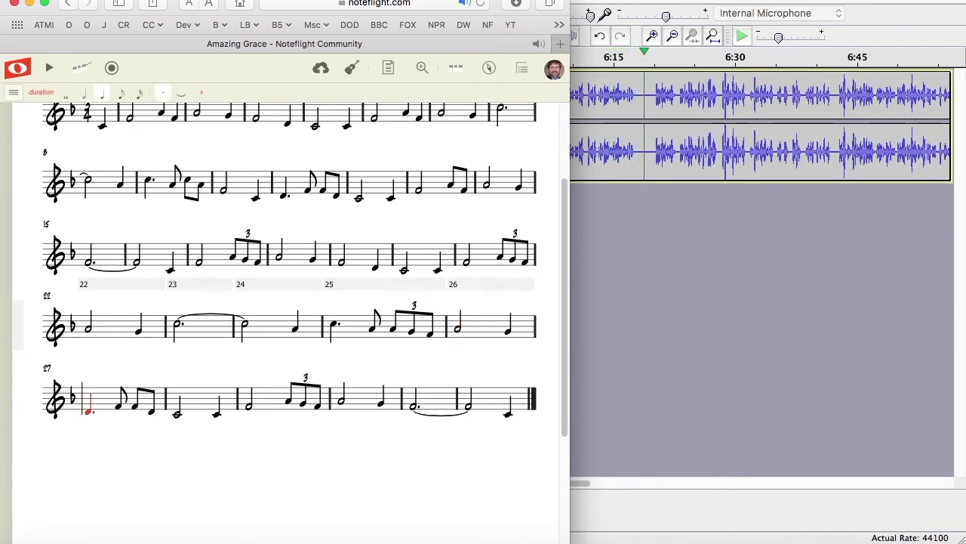
pyautogui.press('.')
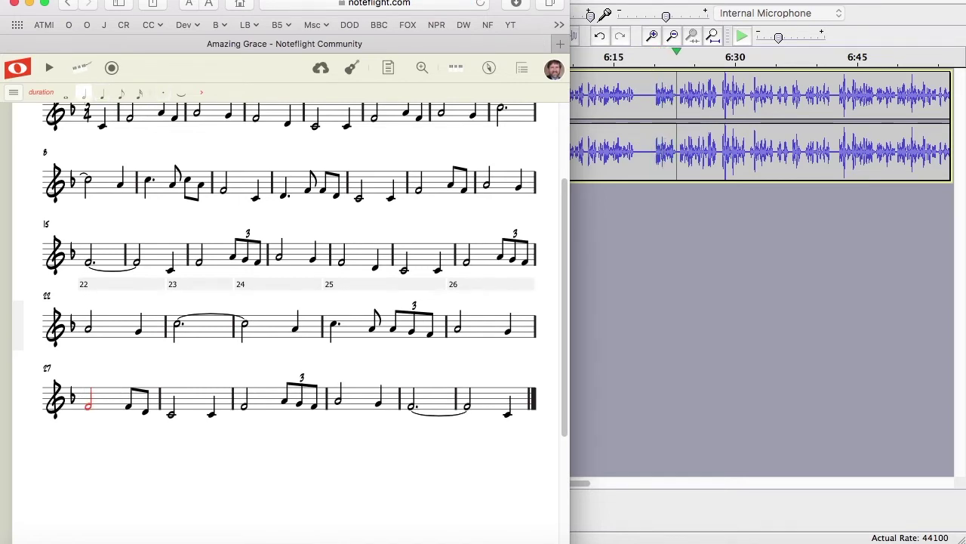
# Step: Starting at the pickup note, enter the lyrics 'A-maz-ing grace,'
pyautogui.scroll(3, 528, 276)
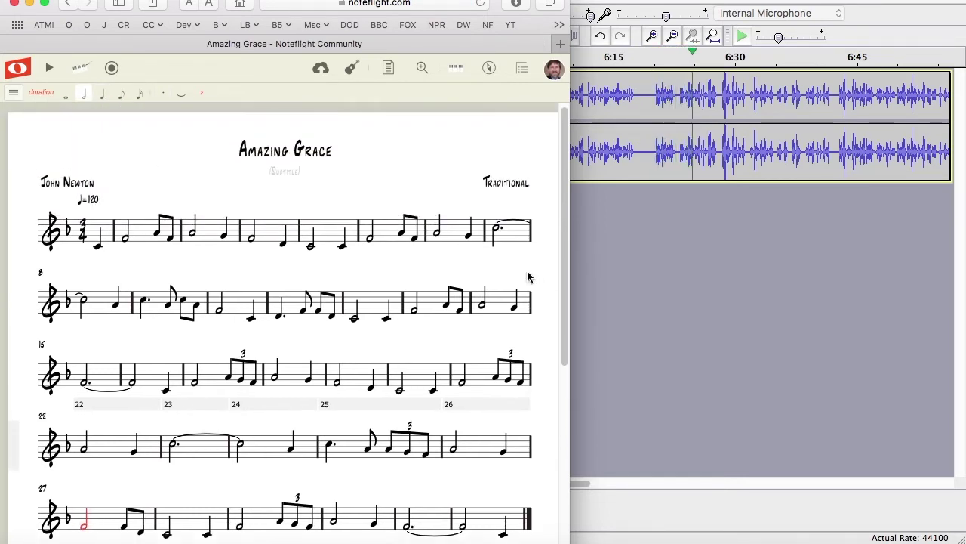
pyautogui.click(103, 253)
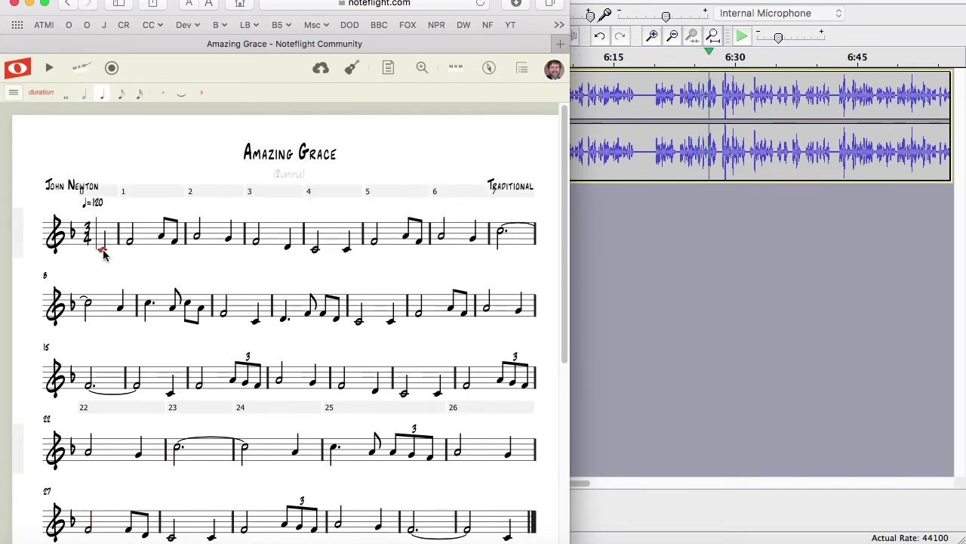
pyautogui.press('super+Tab')
pyautogui.press('super+Tab')
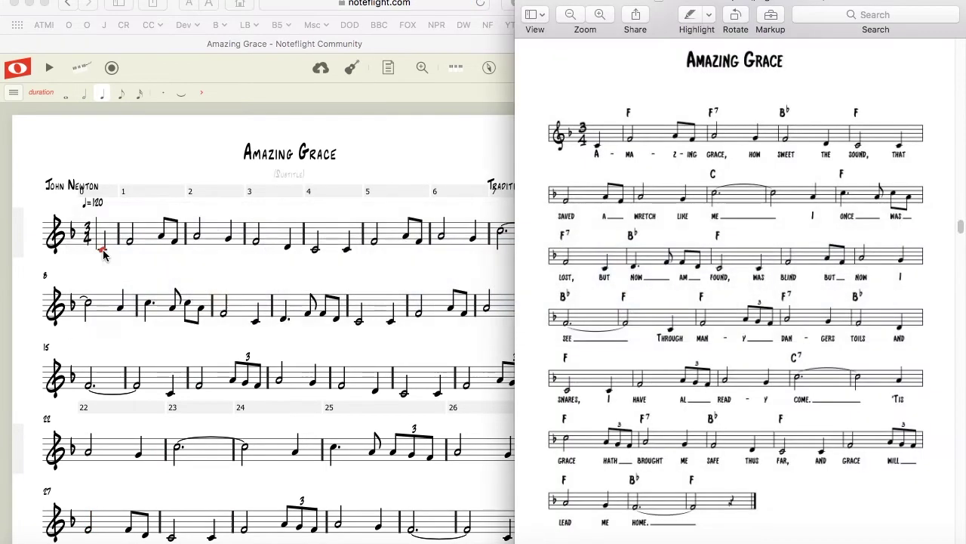
pyautogui.press('super+Tab')
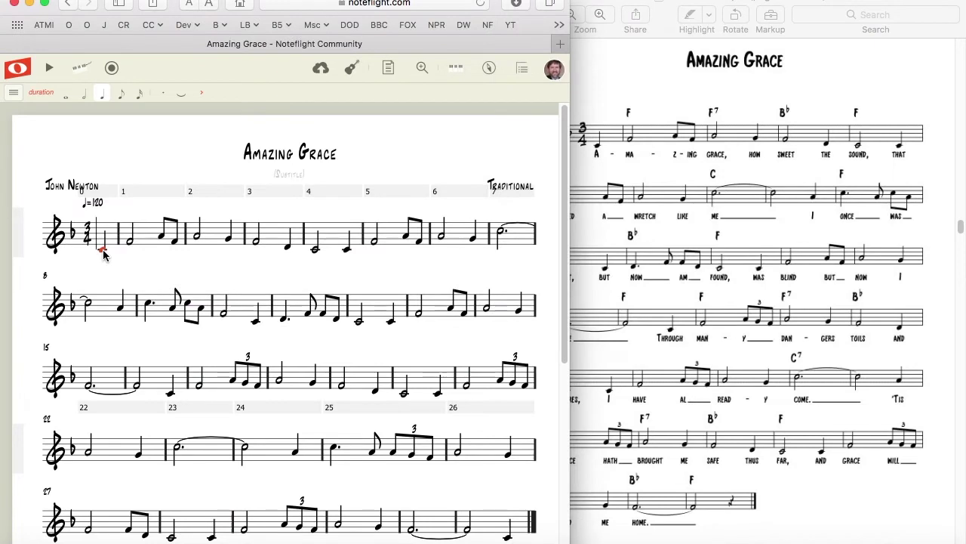
pyautogui.click(103, 251)
pyautogui.write('A-')
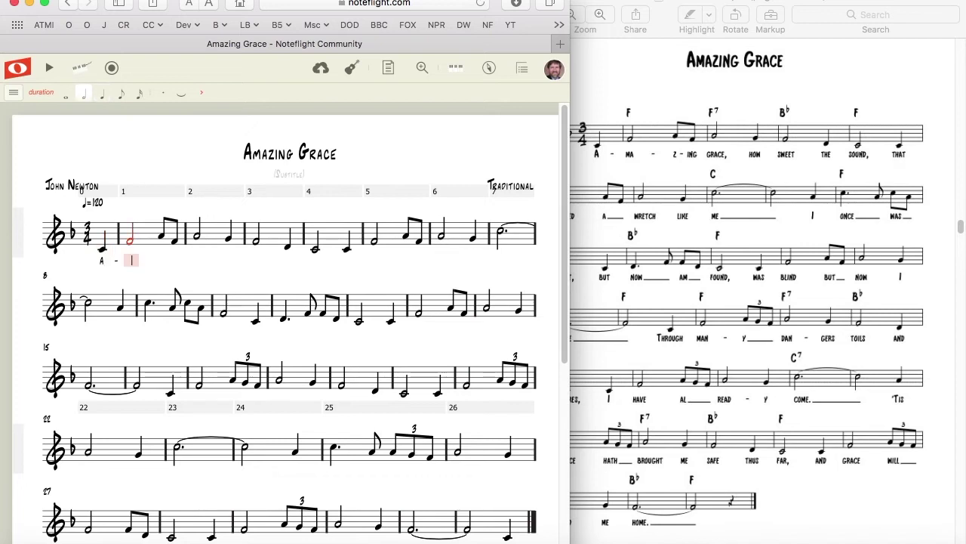
pyautogui.write('ma')
pyautogui.press('BackSpace')
pyautogui.press('BackSpace')
pyautogui.write('maz ')
pyautogui.write('- ')
pyautogui.write('ing')
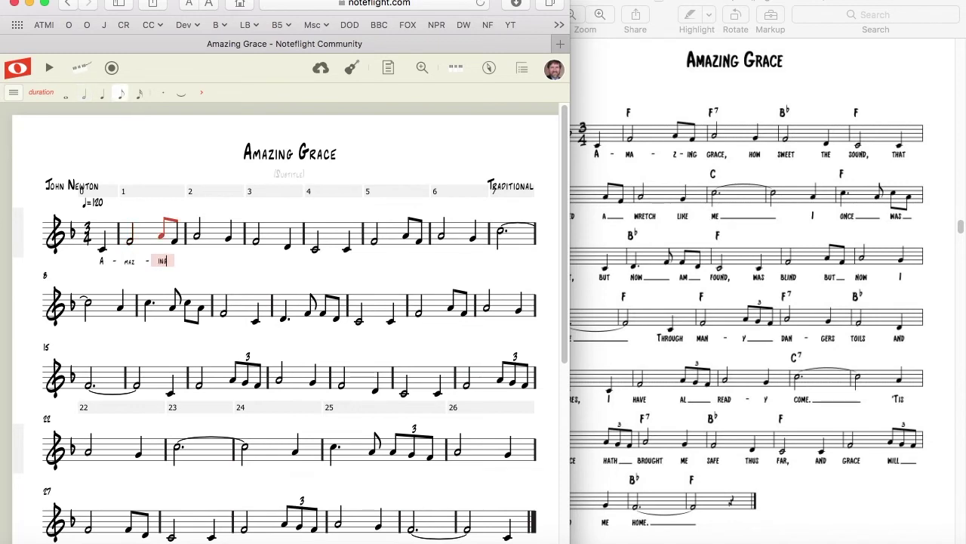
pyautogui.press('space')
pyautogui.press('space')
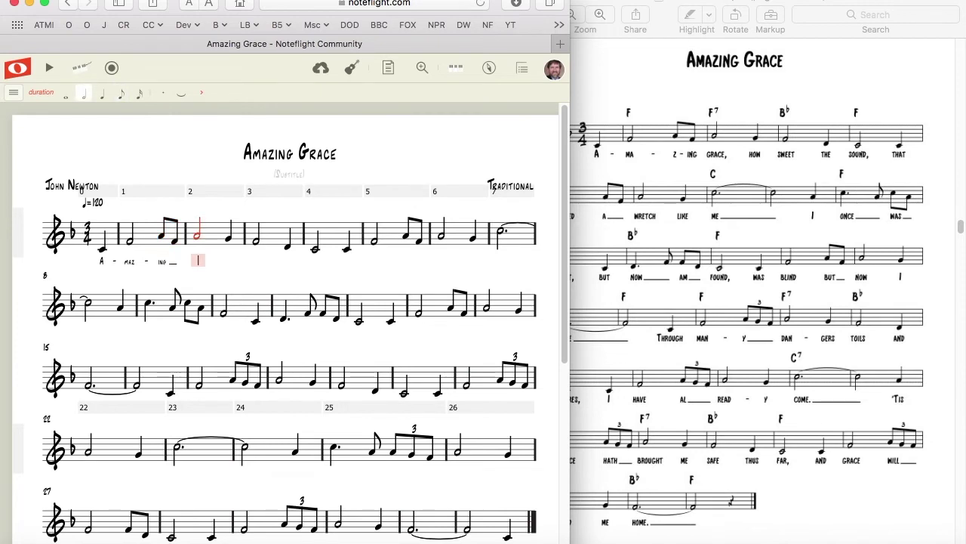
pyautogui.write('grace,')
pyautogui.press('space')
# Step: Continue the lyrics with 'how sweet the sound, that saved a wretch like me.'
pyautogui.write('h')
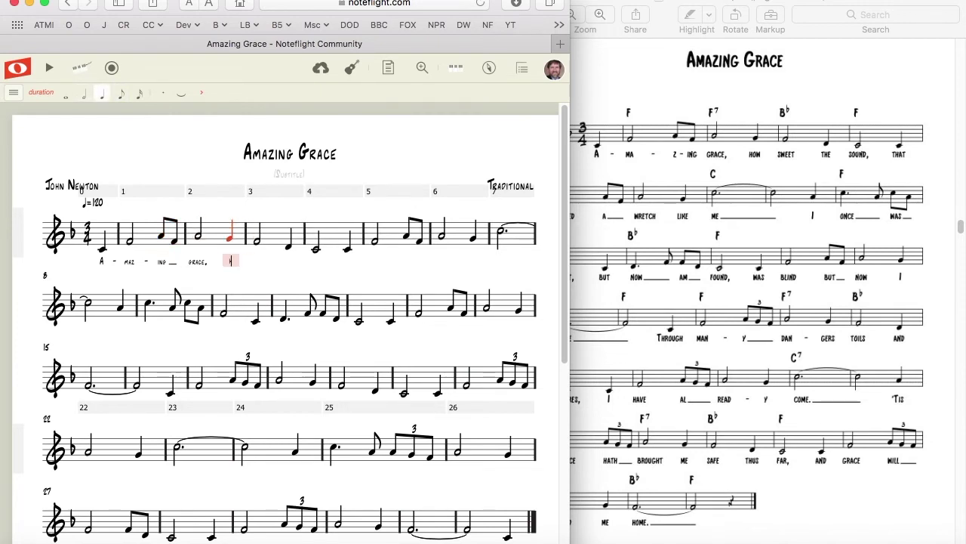
pyautogui.write('ow')
pyautogui.press('space')
pyautogui.write('sweet')
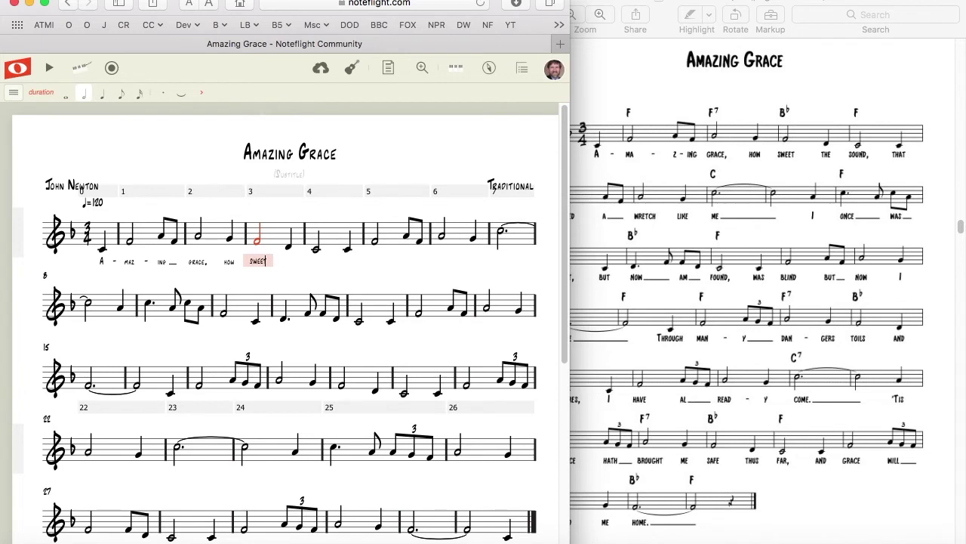
pyautogui.press('space')
pyautogui.write('the')
pyautogui.press('space')
pyautogui.write('sound,')
pyautogui.press('space')
pyautogui.write('Th')
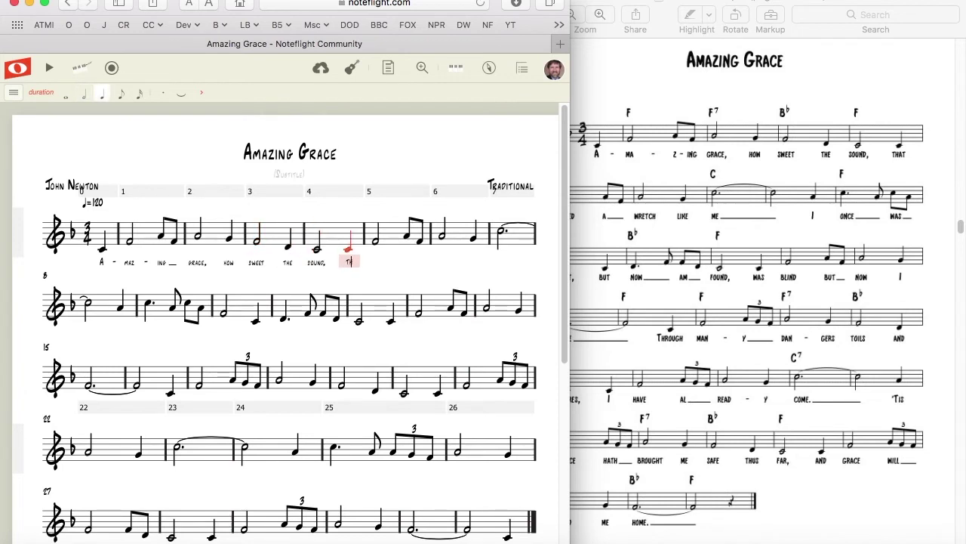
pyautogui.write('at')
pyautogui.press('space')
pyautogui.write('saved')
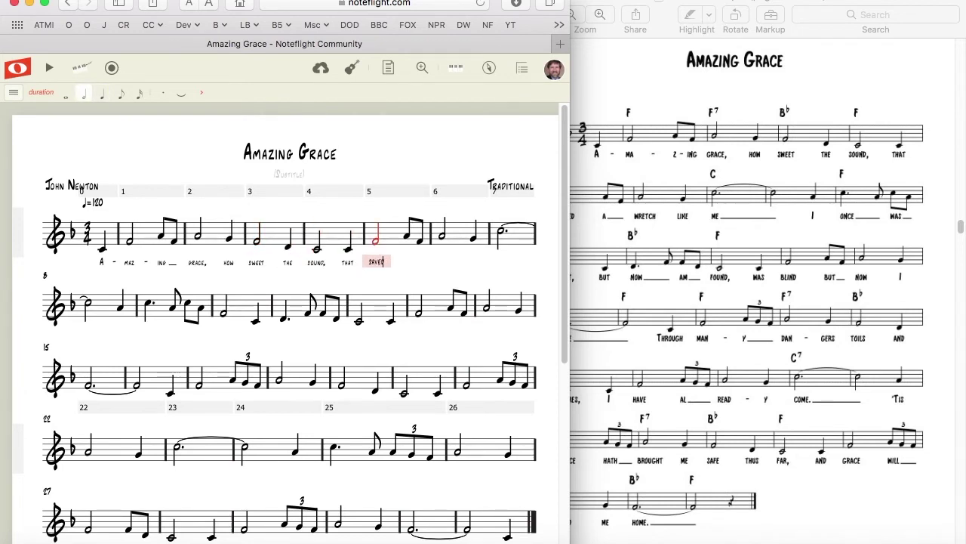
pyautogui.press('space')
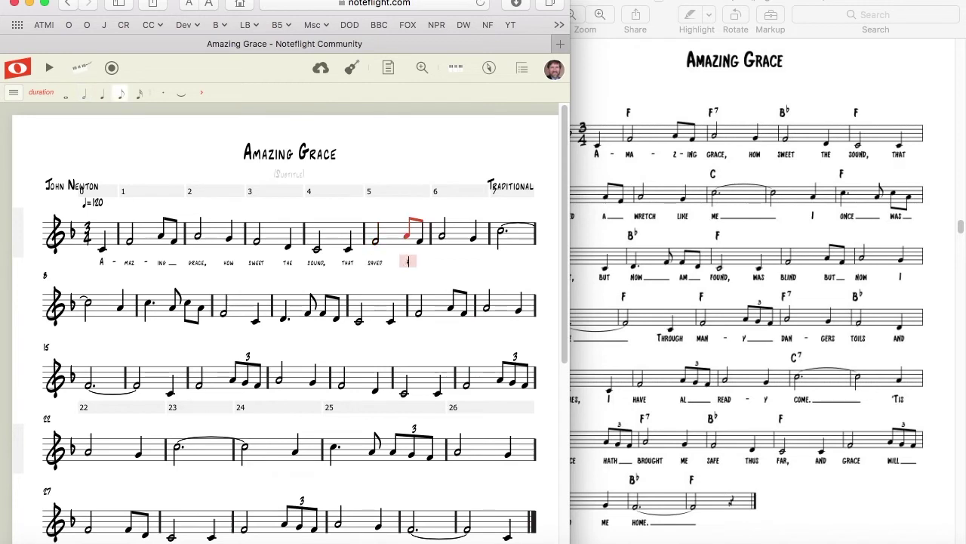
pyautogui.write('a_')
pyautogui.press('space')
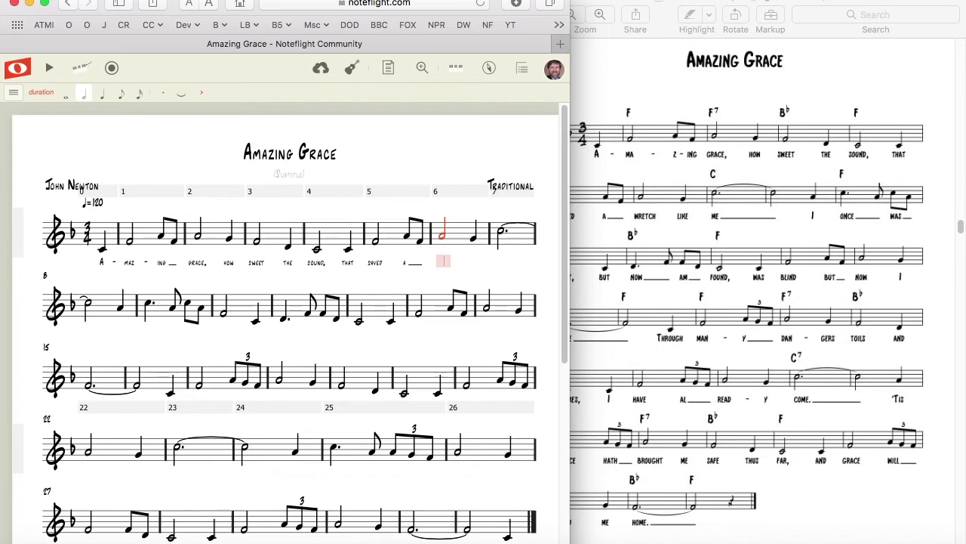
pyautogui.write('wretch')
pyautogui.press('space')
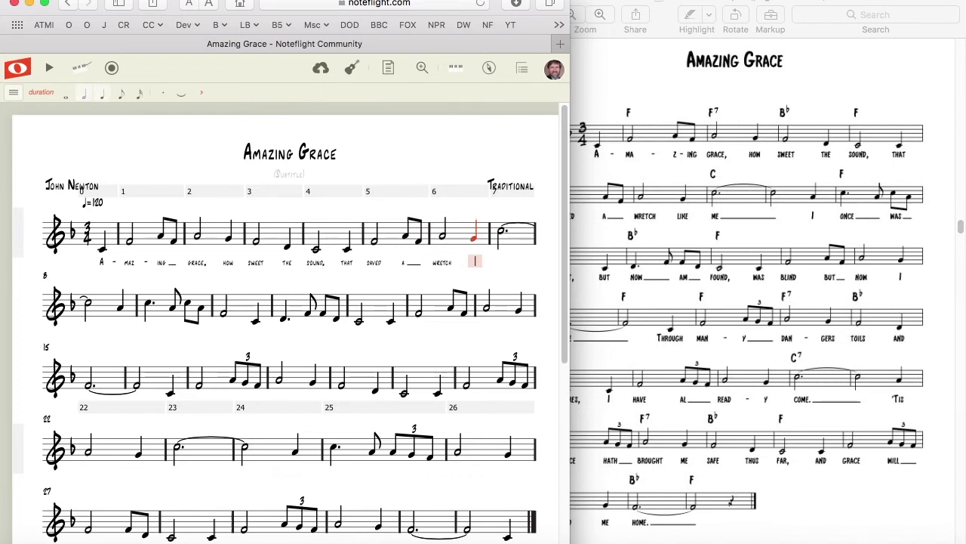
pyautogui.write('like')
pyautogui.press('space')
pyautogui.write('me')
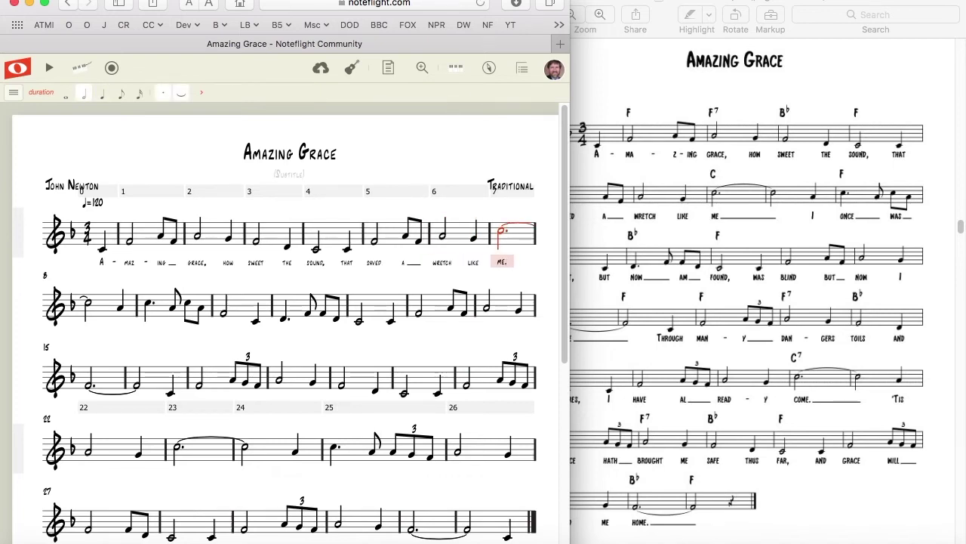
pyautogui.write('. __')
pyautogui.press('space')
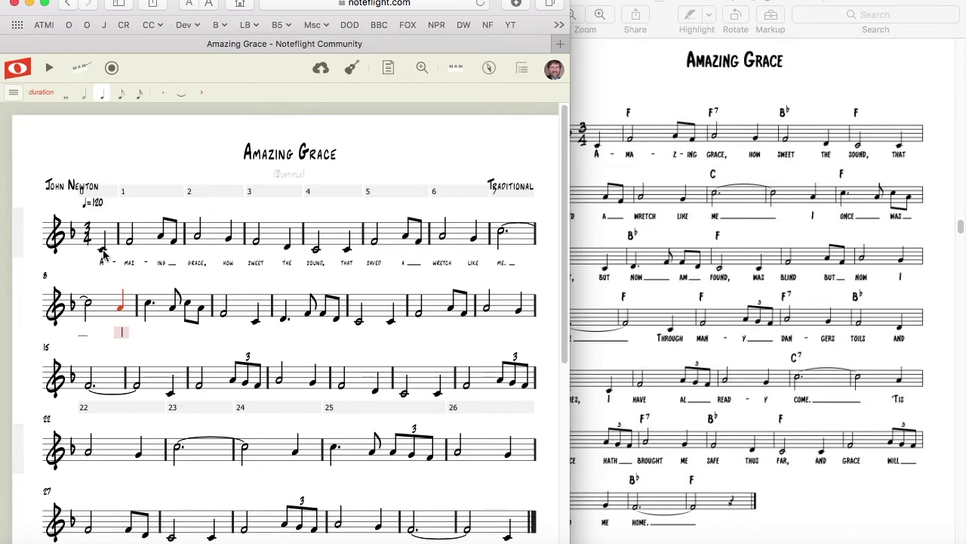
# Step: Play the melody back from the start and again from measure 9 to check it
pyautogui.press('Escape')
pyautogui.press('space')
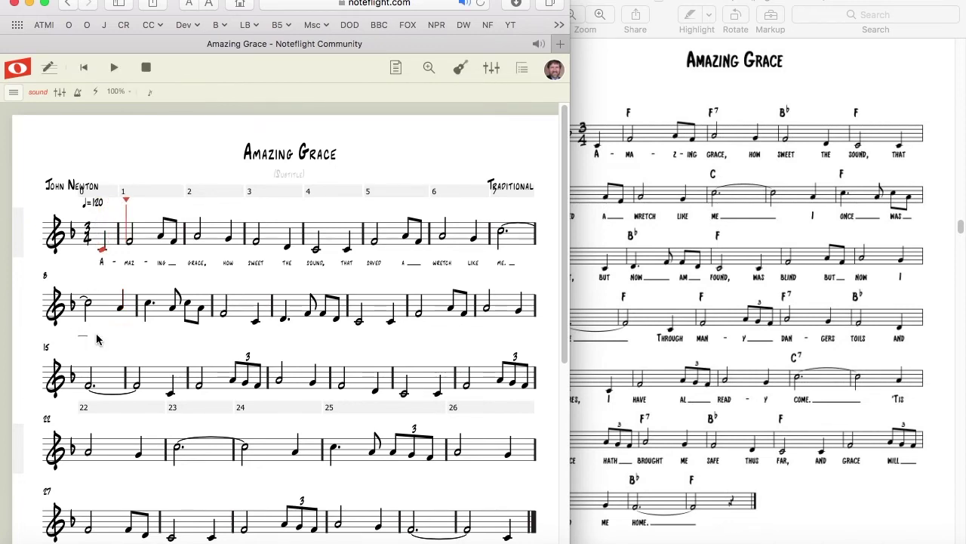
pyautogui.click(148, 305)
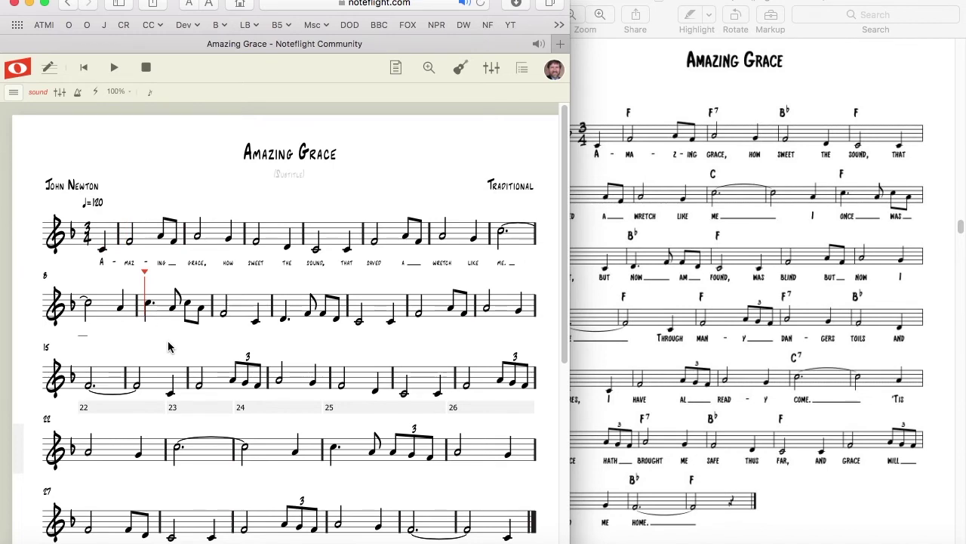
pyautogui.press('space')
pyautogui.click(151, 310)
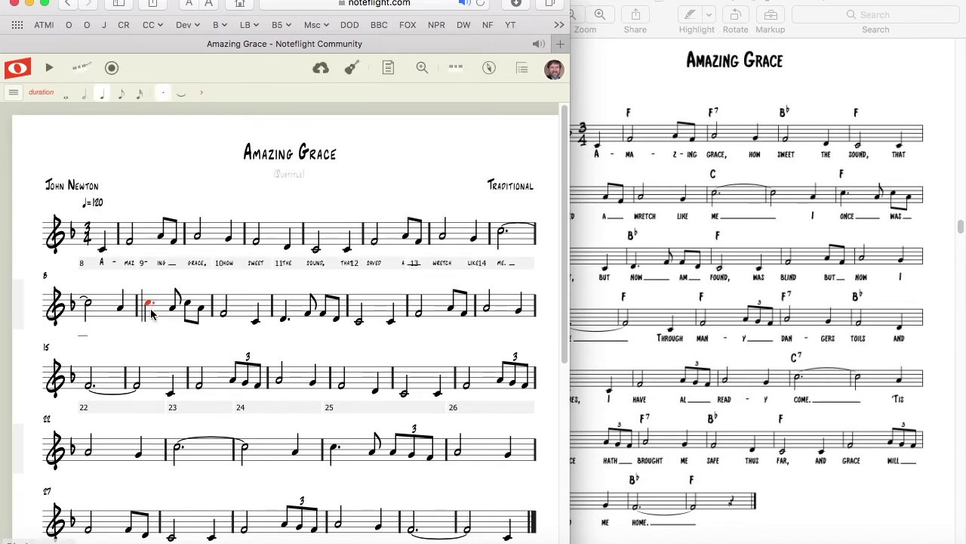
pyautogui.click(150, 312)
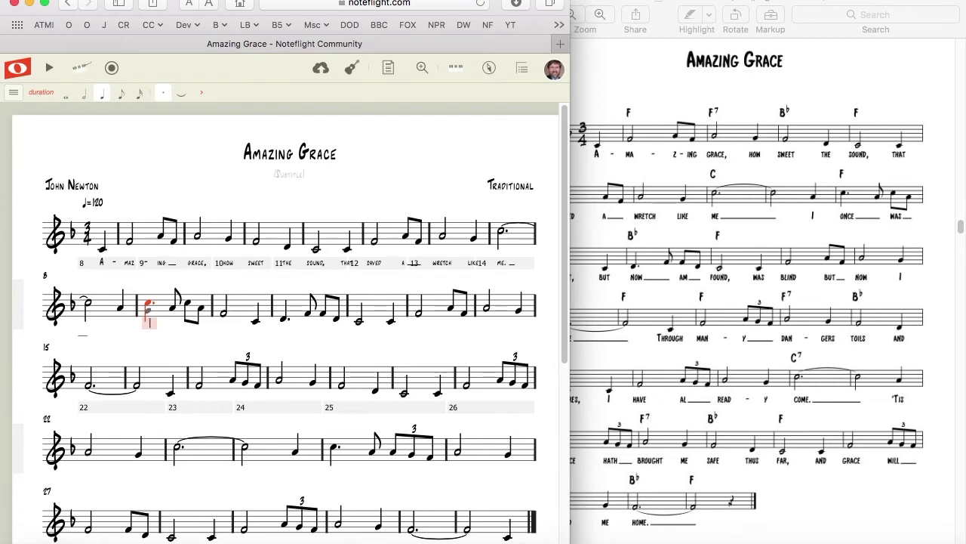
pyautogui.click(123, 316)
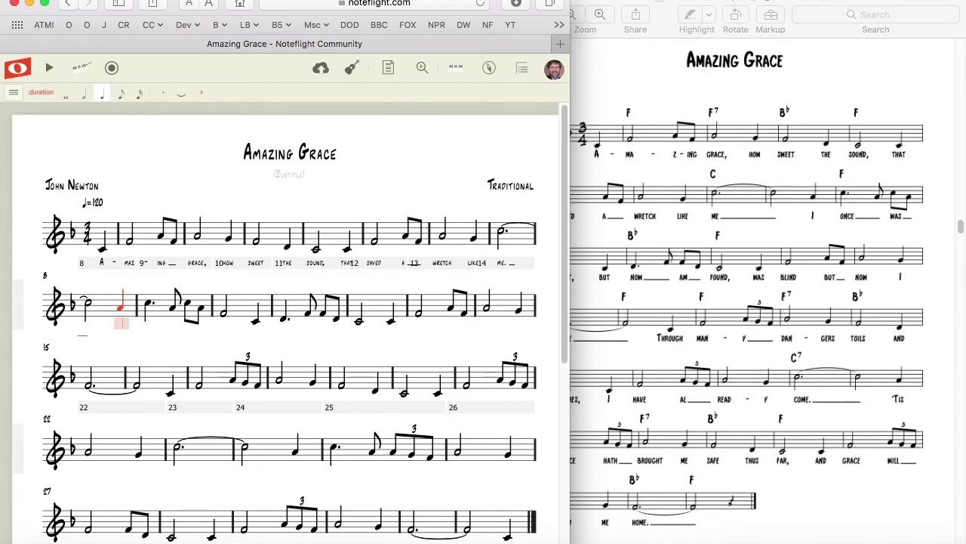
# Step: Slur the eighth-note pairs in measures 2 and 6, adjusting the measure 6 slur's length
pyautogui.click(162, 240)
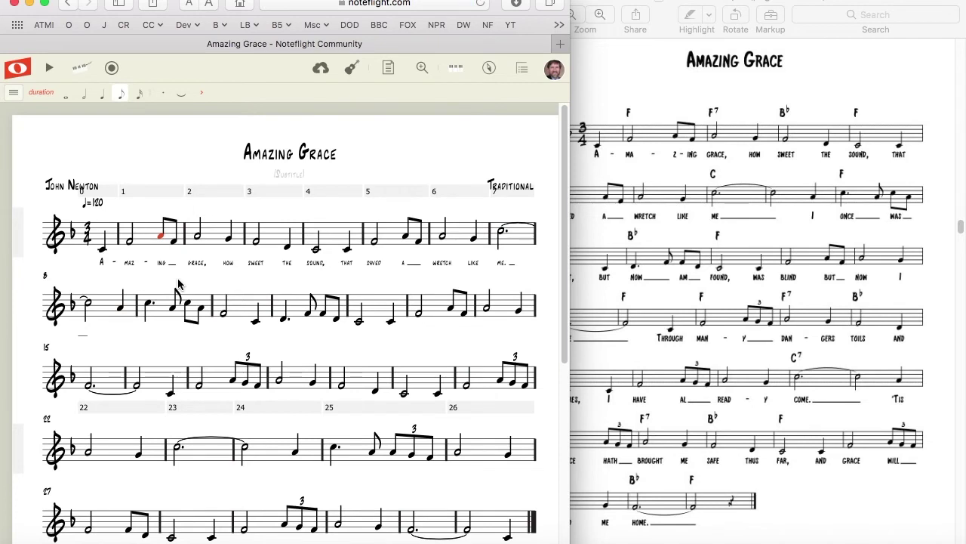
pyautogui.press('s')
pyautogui.click(407, 238)
pyautogui.press('s')
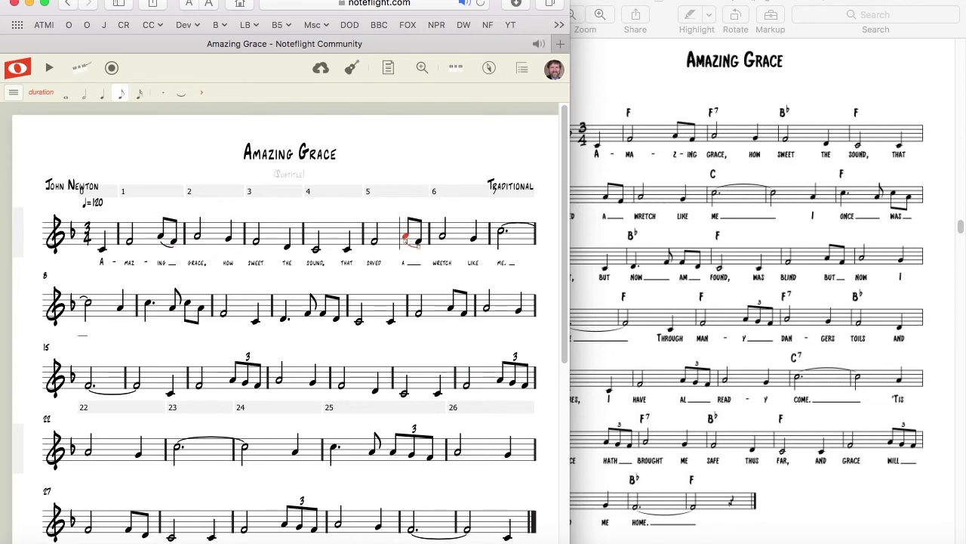
pyautogui.moveTo(419, 250)
pyautogui.mouseDown()
pyautogui.moveTo(444, 238)
pyautogui.moveTo(417, 260)
pyautogui.moveTo(415, 249)
pyautogui.mouseUp()
# Step: In score Formatting's text settings, raise the Lyrics size from 11 px to 19 px
pyautogui.click(13, 94)
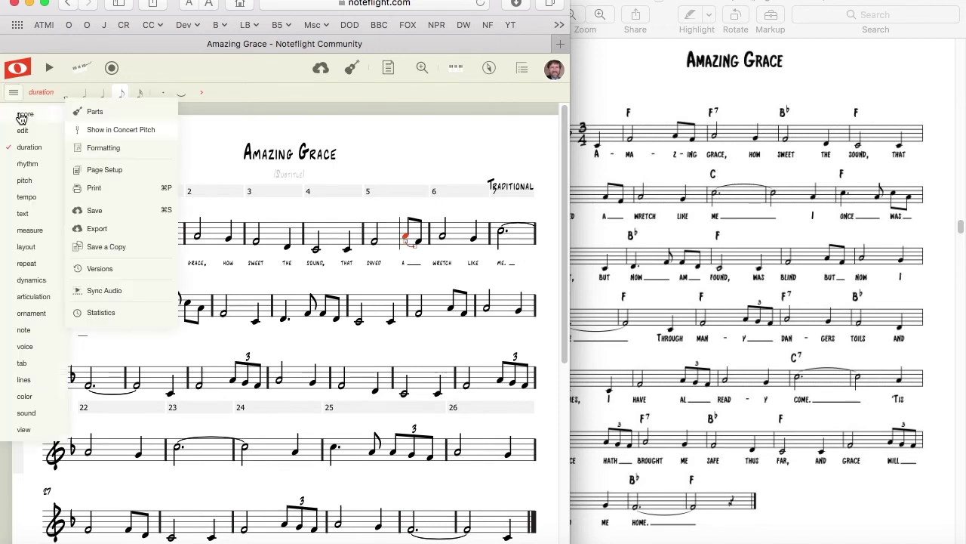
pyautogui.click(23, 114)
pyautogui.click(98, 148)
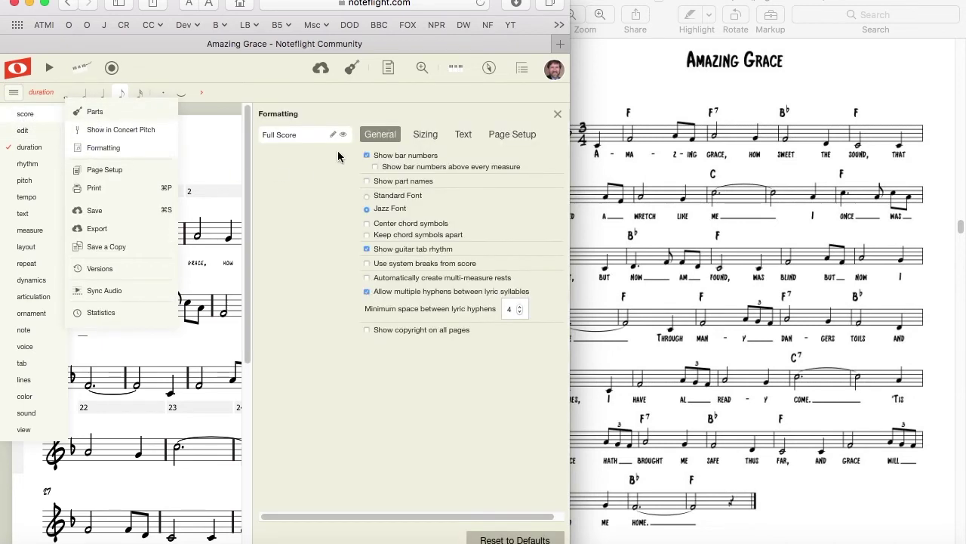
pyautogui.click(473, 138)
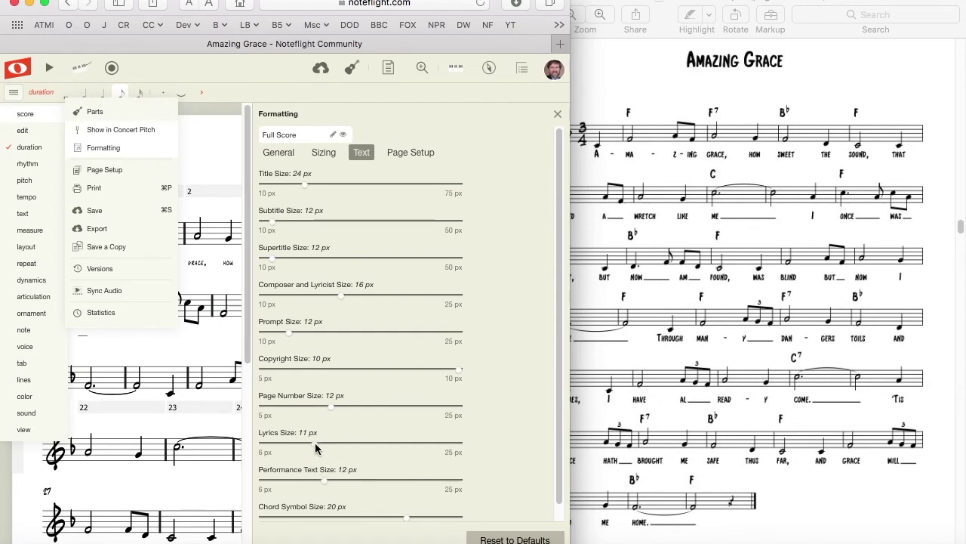
pyautogui.moveTo(316, 448); pyautogui.dragTo(404, 447)
# Step: Close Formatting and change the last measure to a two-beat (2/4) pickup measure
pyautogui.click(487, 69)
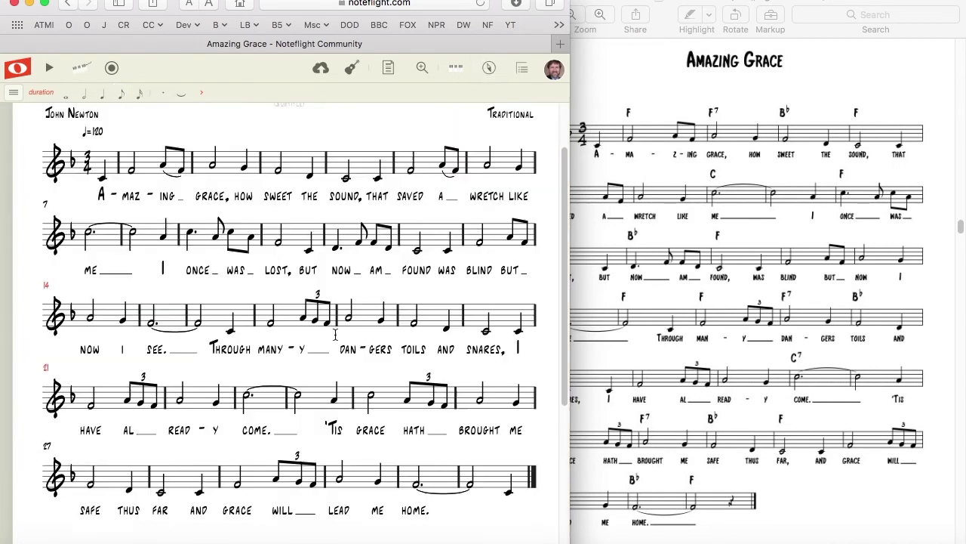
pyautogui.scroll(-2, 336, 340)
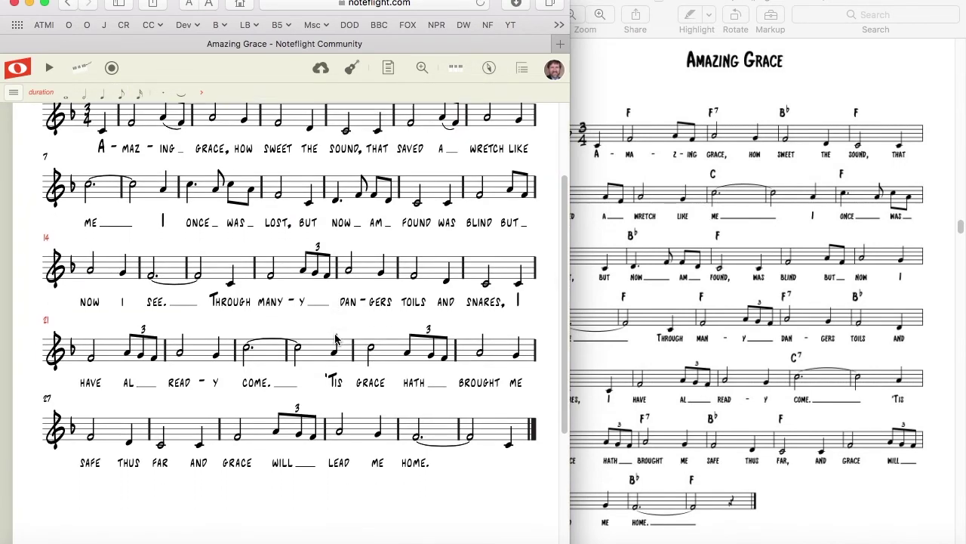
pyautogui.click(483, 434)
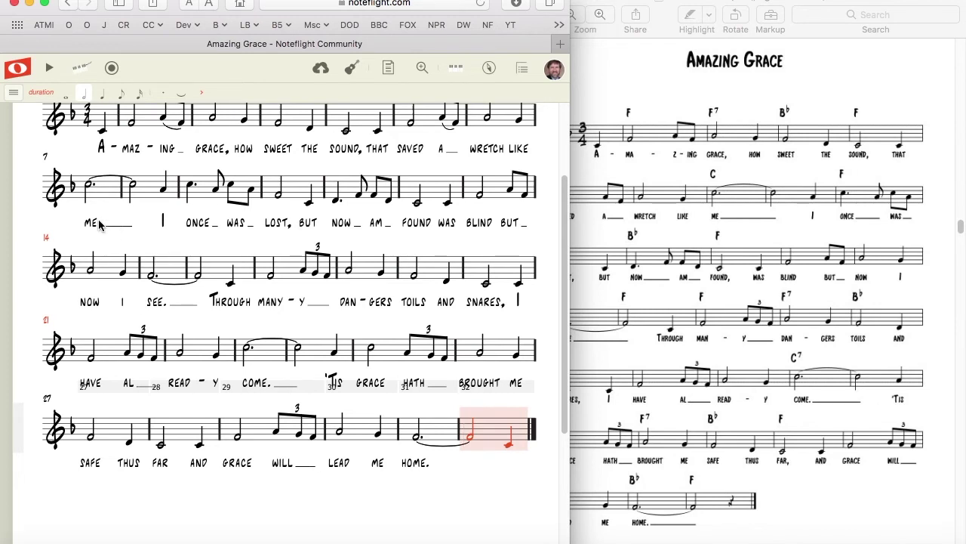
pyautogui.click(13, 94)
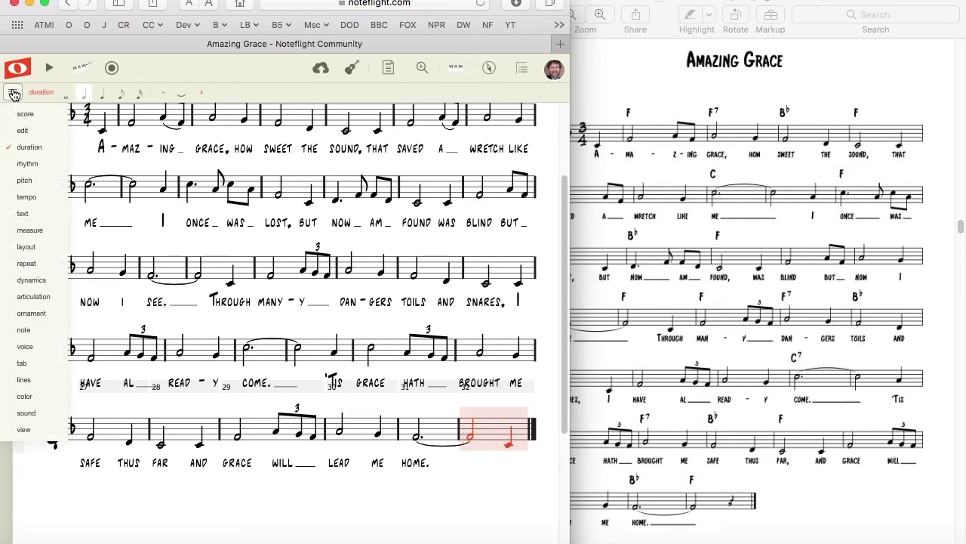
pyautogui.moveTo(30, 230)
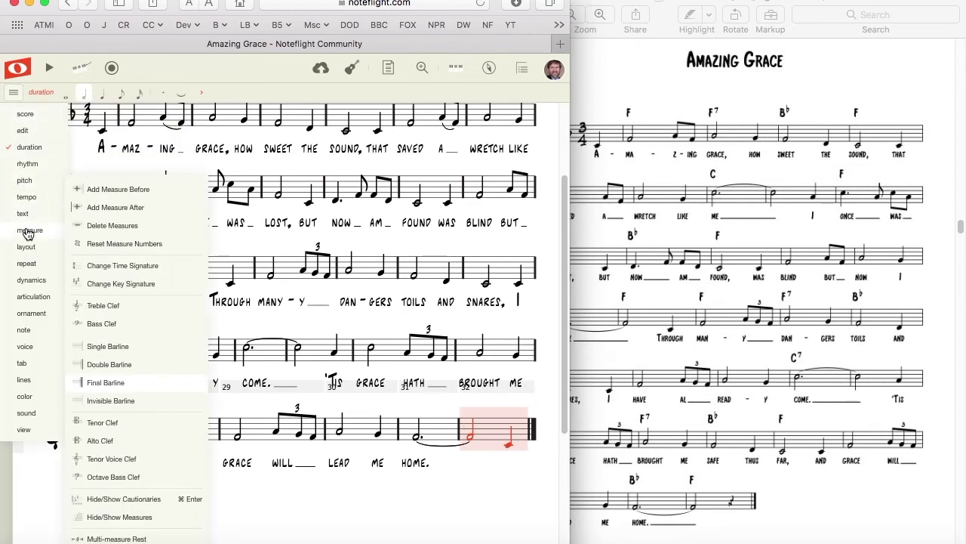
pyautogui.click(124, 266)
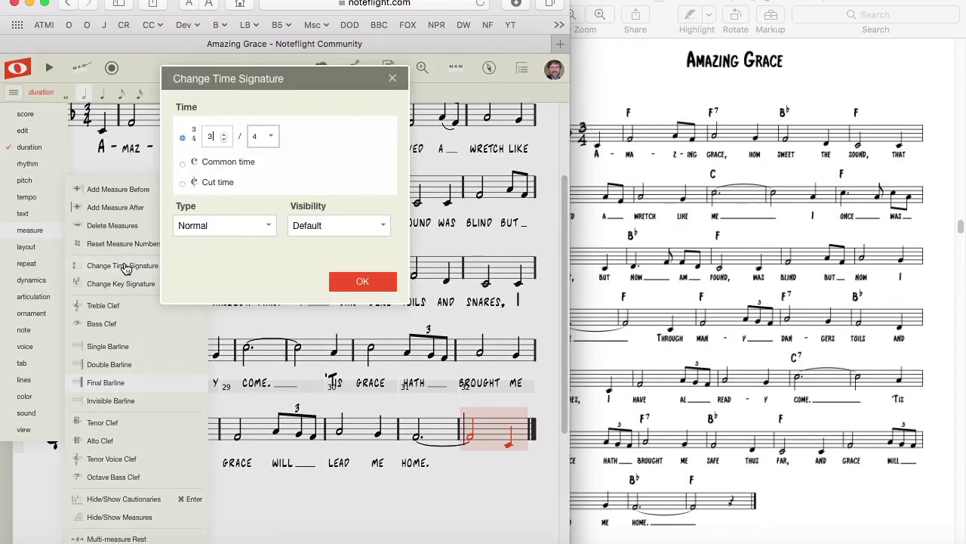
pyautogui.click(211, 225)
pyautogui.click(215, 184)
pyautogui.click(369, 287)
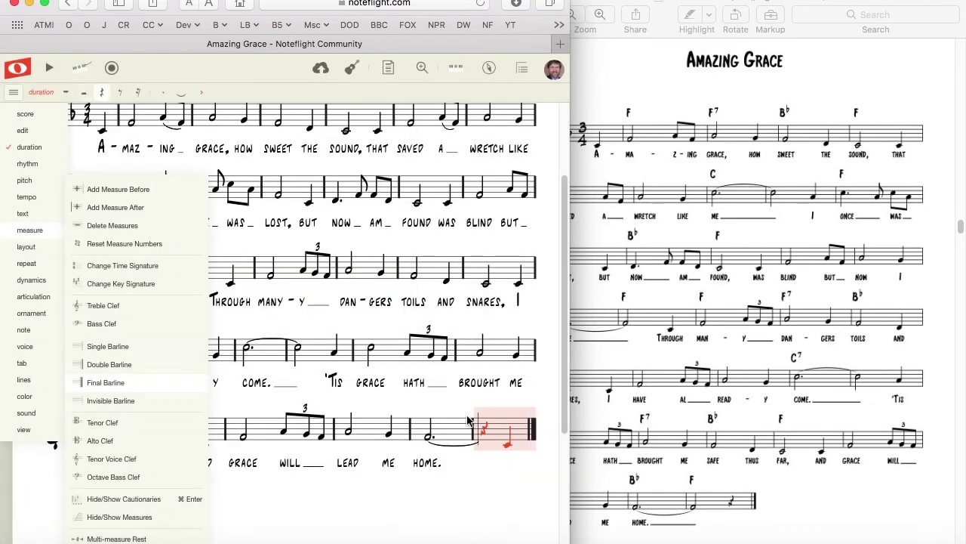
# Step: Fill the pickup with an F half note tied from 'home' and delete the extra whole-rest measure
pyautogui.press('f')
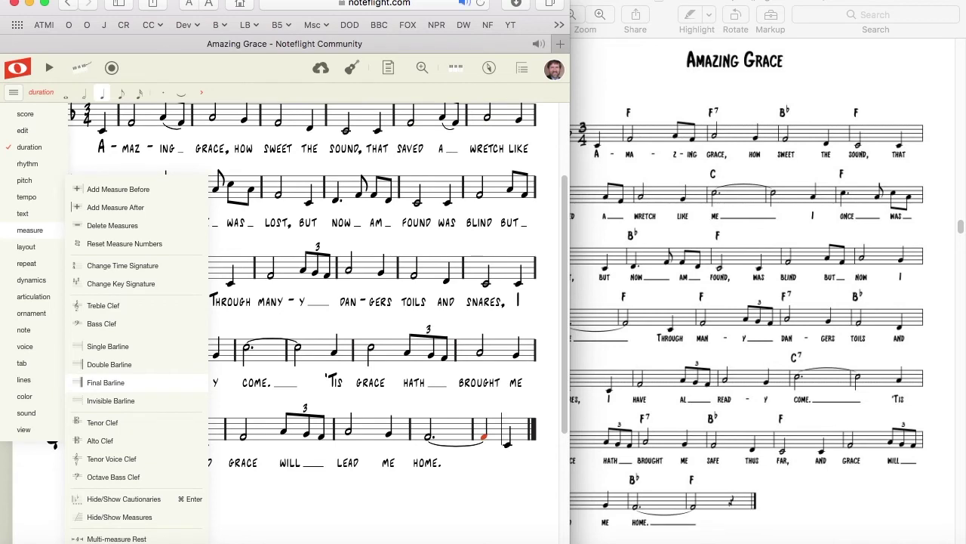
pyautogui.press('6')
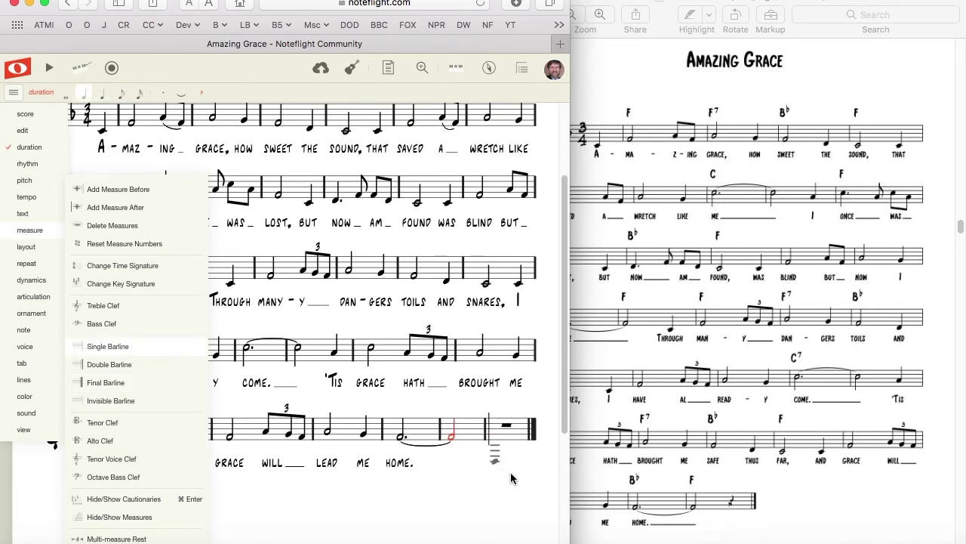
pyautogui.click(13, 92)
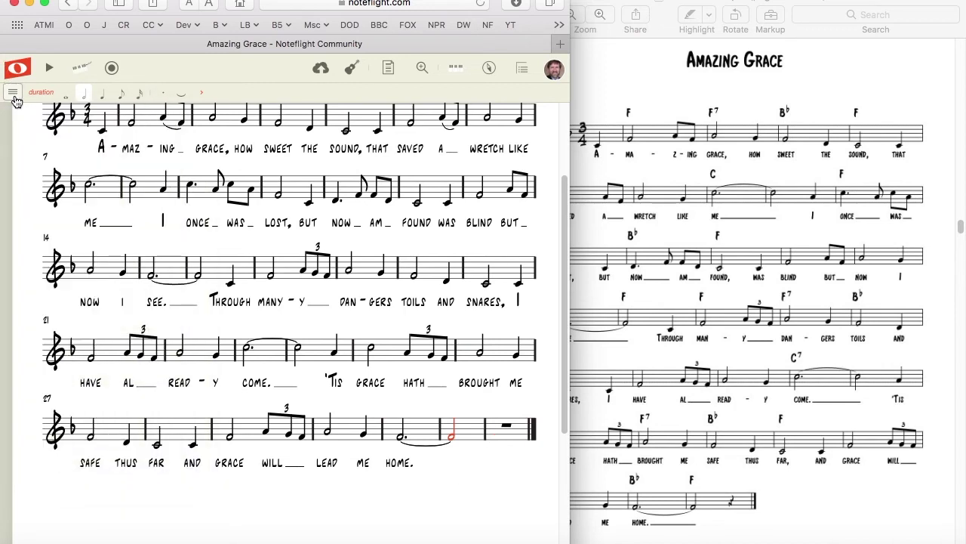
pyautogui.click(503, 441)
pyautogui.click(499, 435)
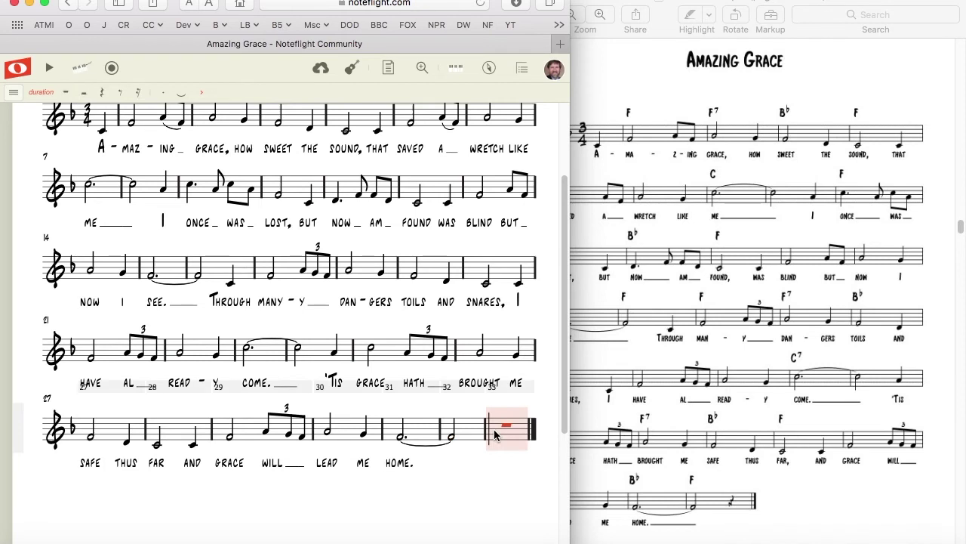
pyautogui.moveTo(532, 395)
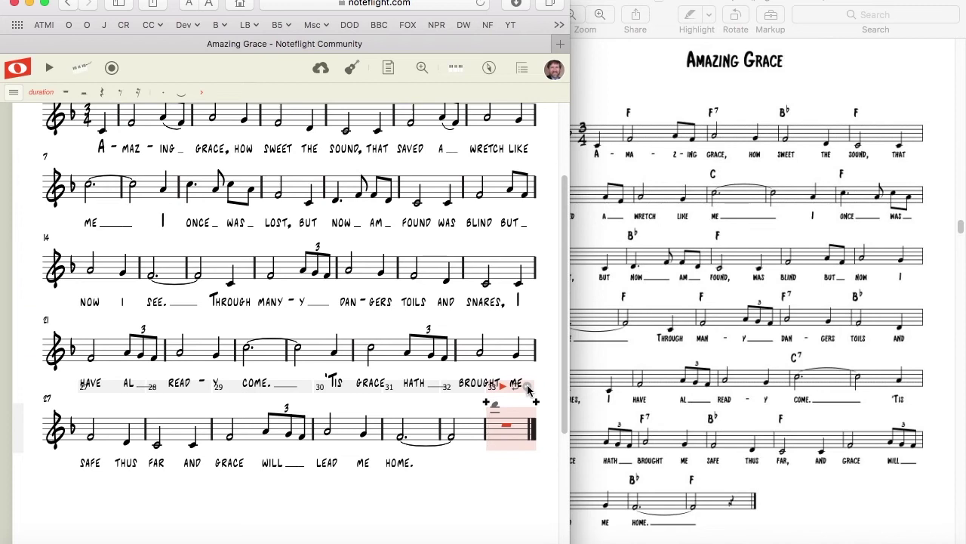
pyautogui.click(529, 387)
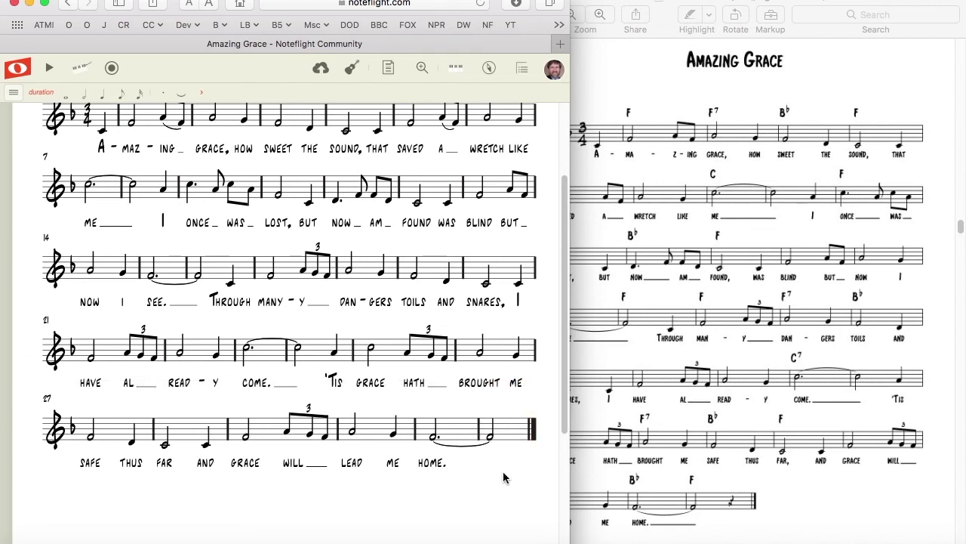
# Step: Enter chord symbols F, F7, Bb and F above measures 1–4
pyautogui.scroll(3, 494, 492)
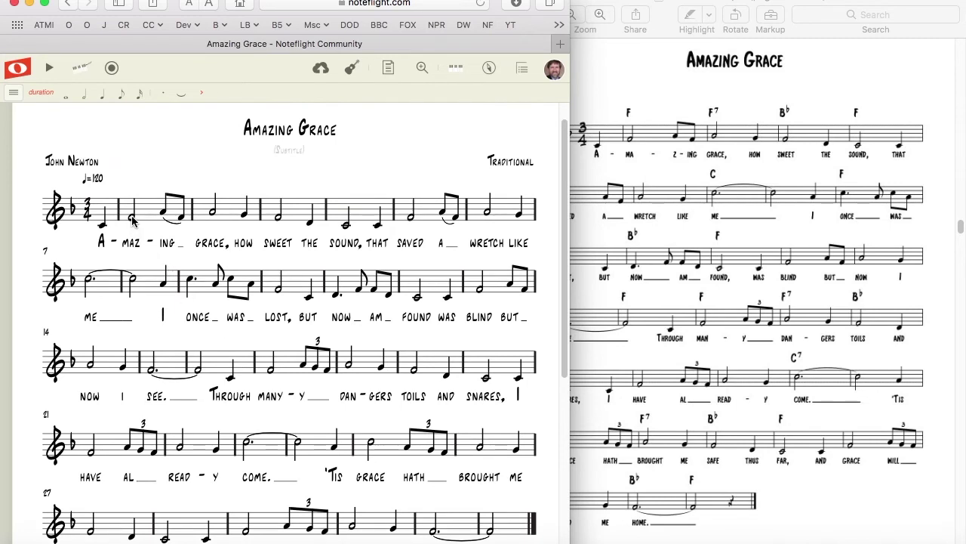
pyautogui.click(133, 220)
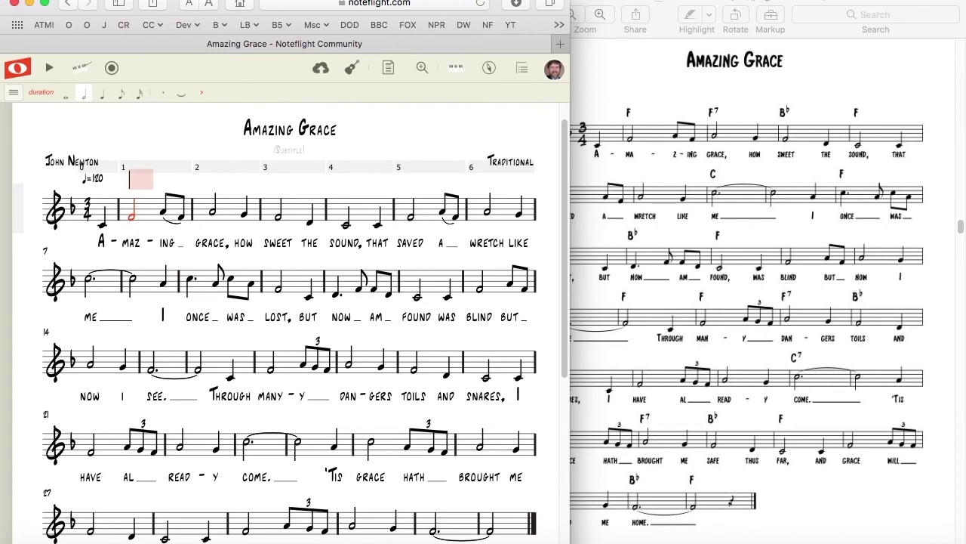
pyautogui.write('F')
pyautogui.press('space')
pyautogui.press('space')
pyautogui.press('space')
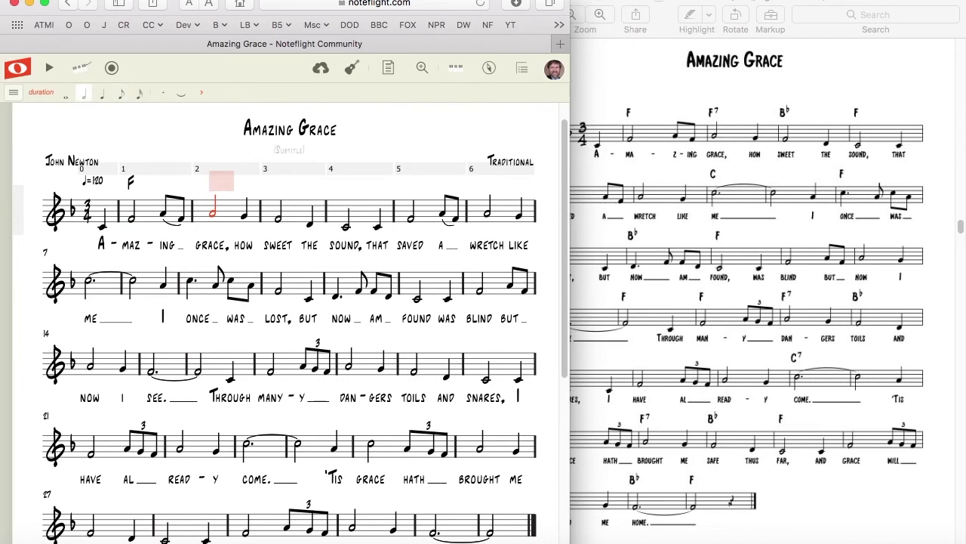
pyautogui.write('F7')
pyautogui.press('space')
pyautogui.press('space')
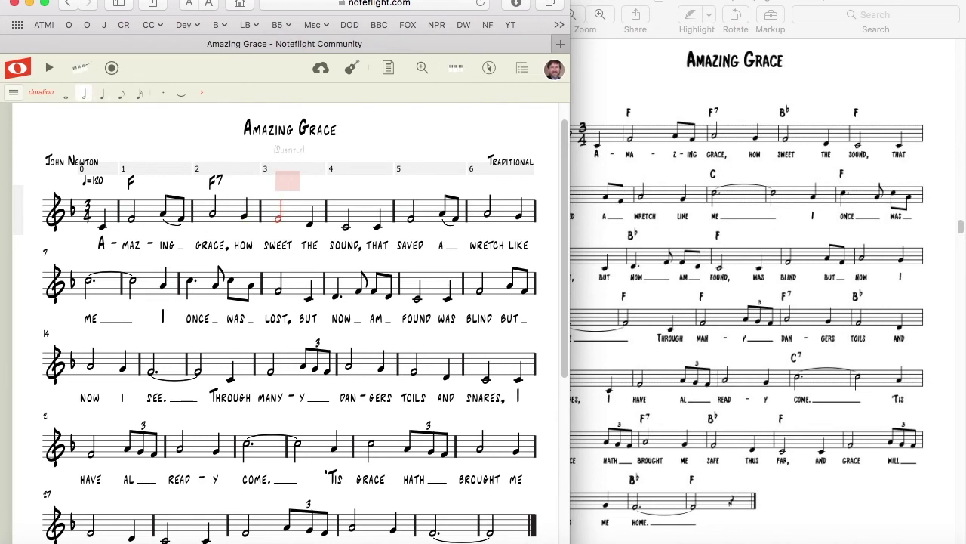
pyautogui.write('Bb')
pyautogui.press('space')
pyautogui.press('space')
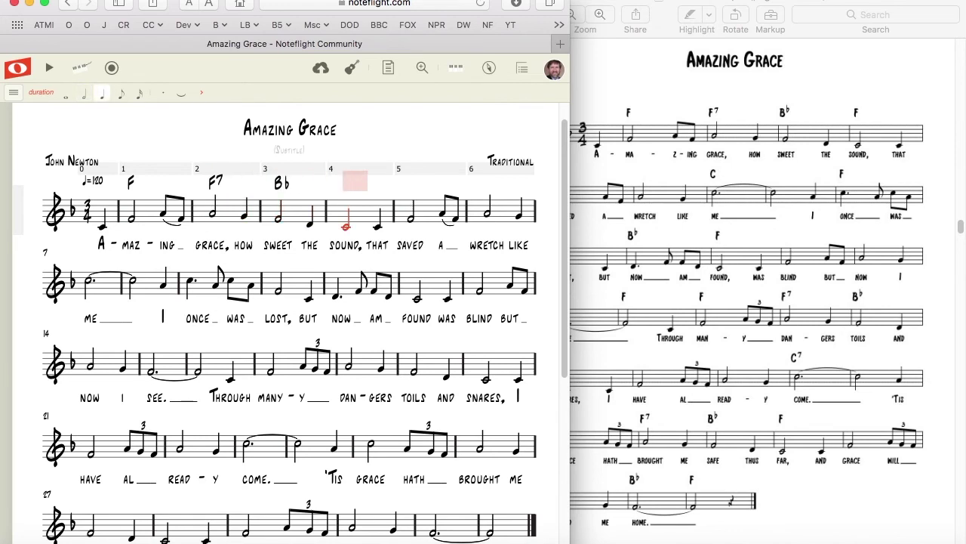
pyautogui.write('F')
pyautogui.press('space')
pyautogui.press('space')
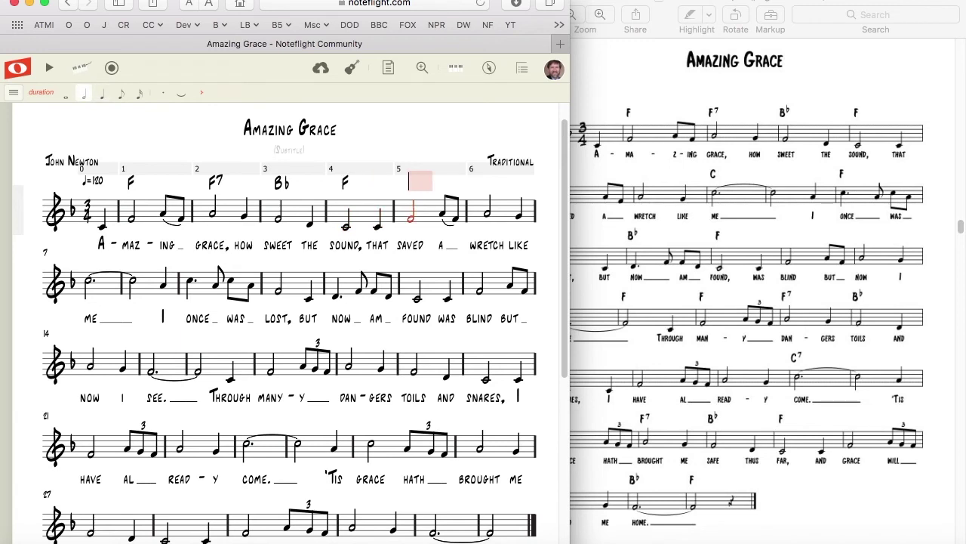
pyautogui.press('space')
pyautogui.press('space')
pyautogui.press('space')
pyautogui.press('space')
pyautogui.press('space')
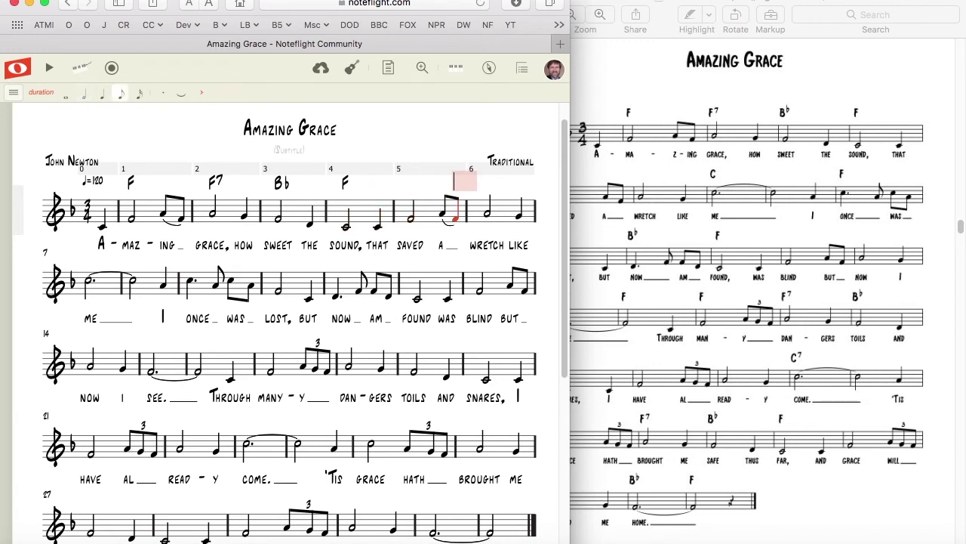
pyautogui.press('space')
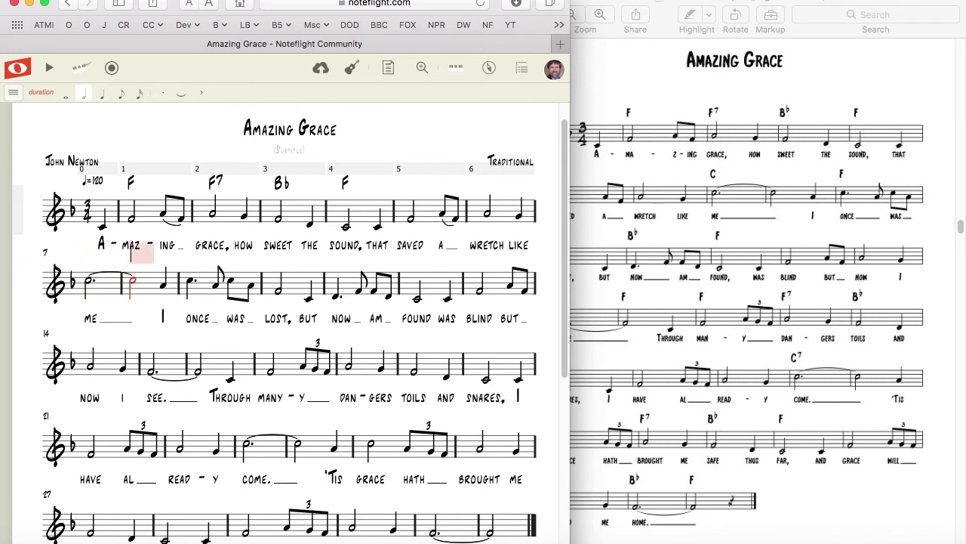
# Step: Add a C chord symbol on the first note of measure 7
pyautogui.click(89, 282)
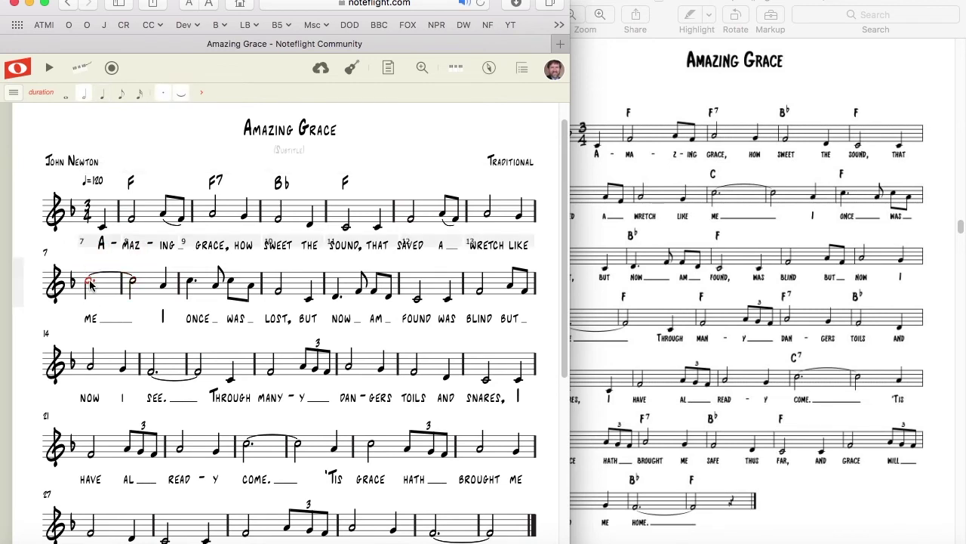
pyautogui.hotkey('ctrl', 'k')
pyautogui.write('C')
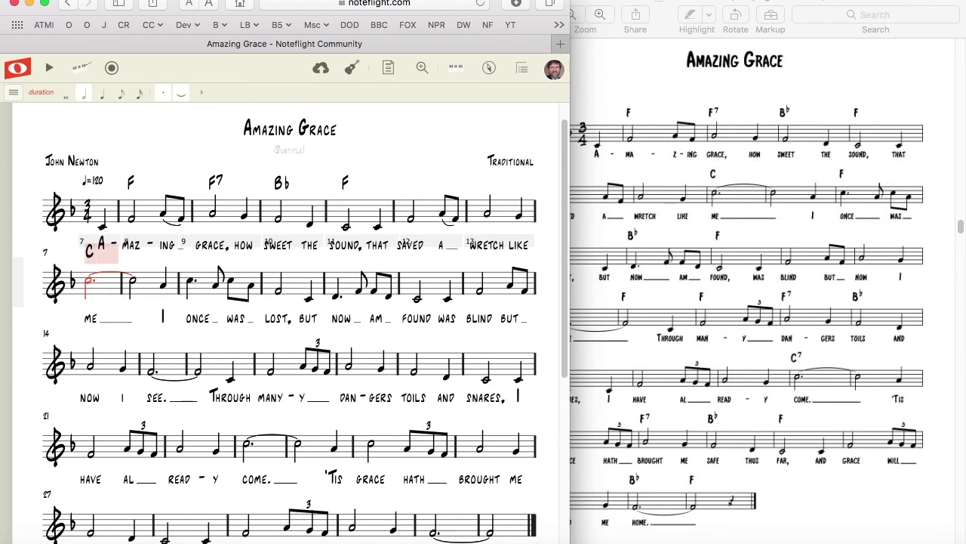
pyautogui.press('space')
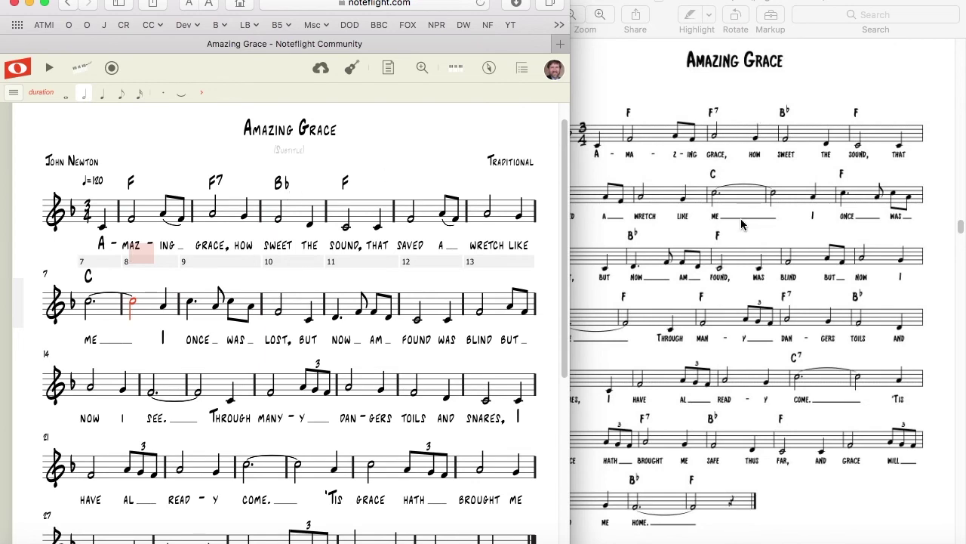
# Step: Insert a system break so measure 10 starts a new line, then review the lines below
pyautogui.scroll(2, 742, 225)
pyautogui.scroll(-1, 742, 223)
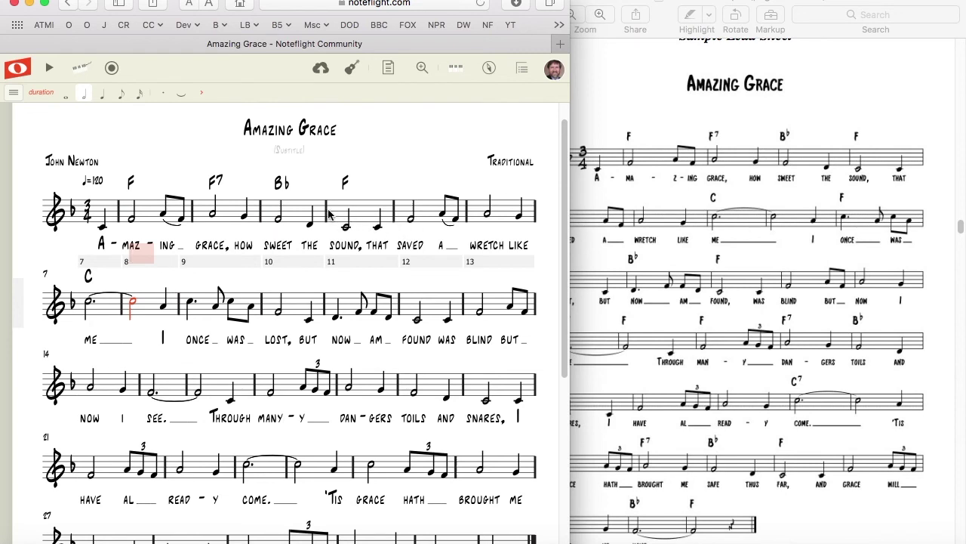
pyautogui.press('Escape')
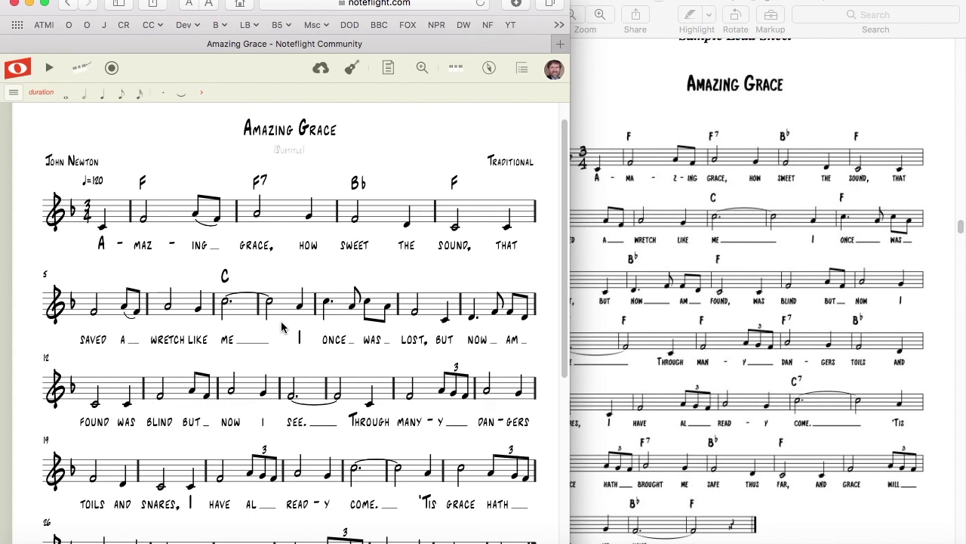
pyautogui.click(398, 307)
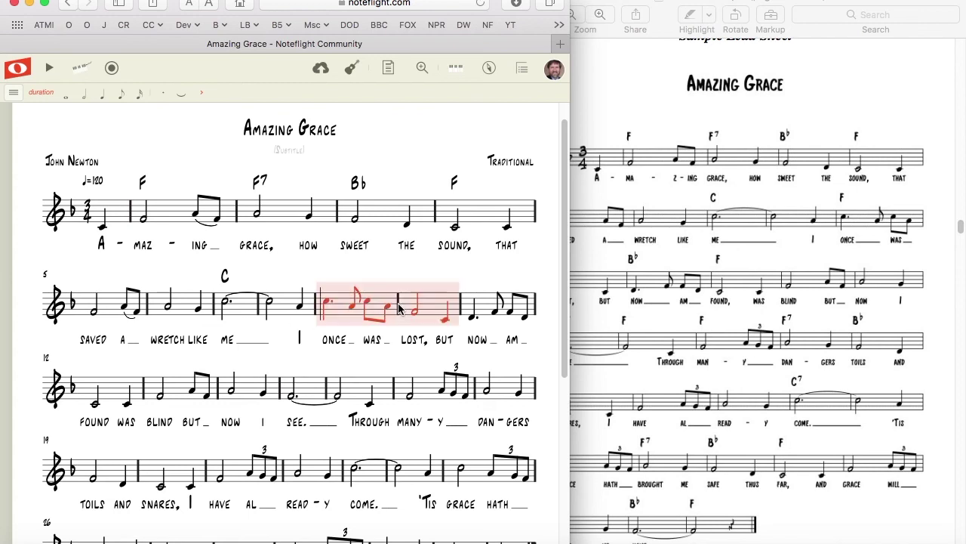
pyautogui.press('Escape')
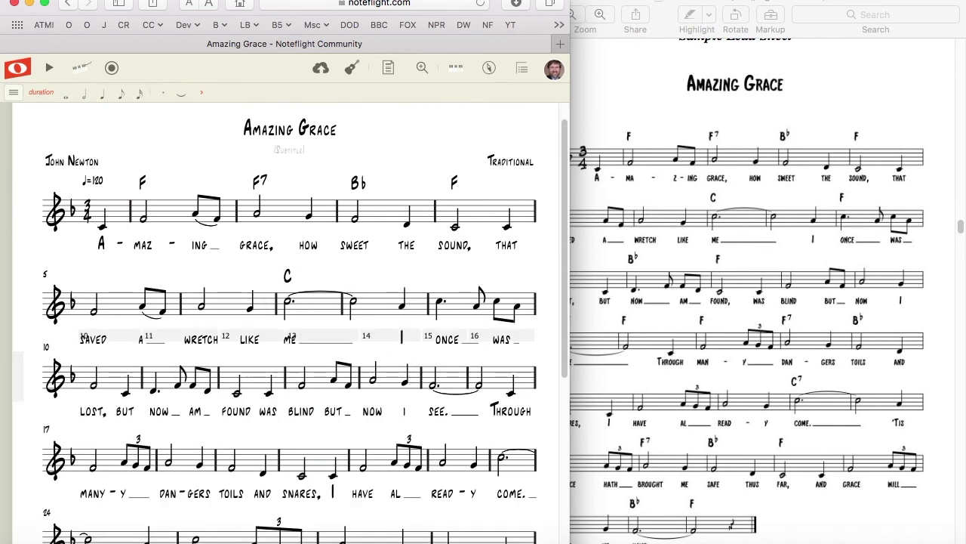
pyautogui.scroll(-4, 351, 440)
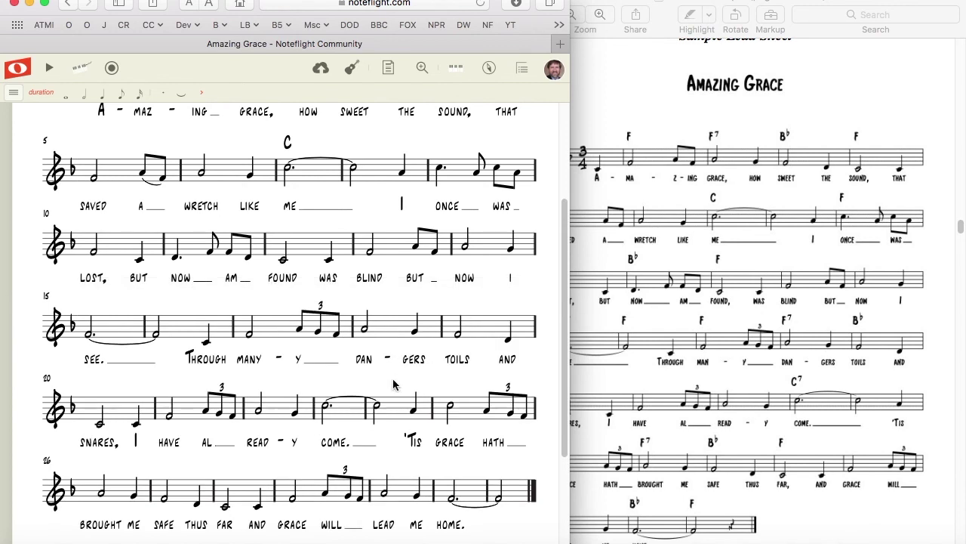
pyautogui.scroll(-3, 374, 424)
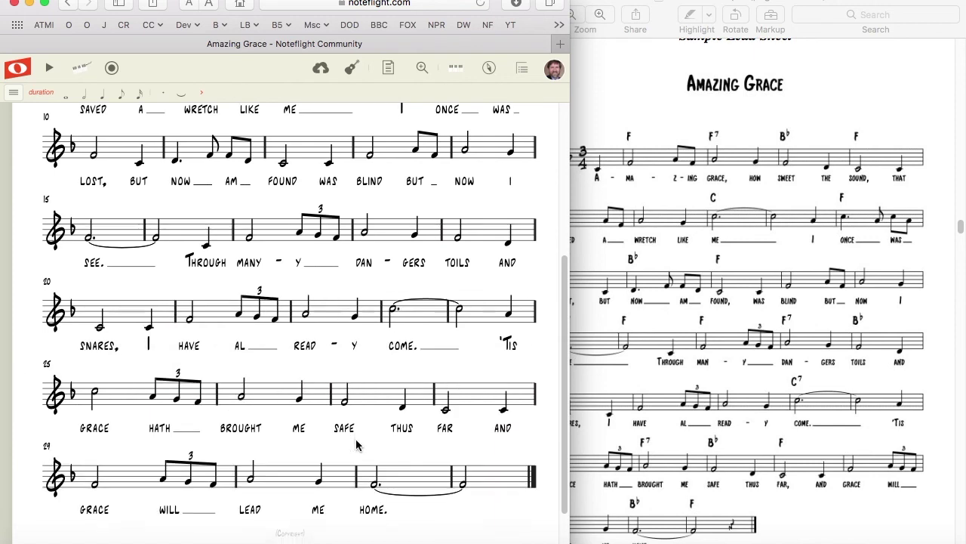
pyautogui.scroll(-3, 347, 422)
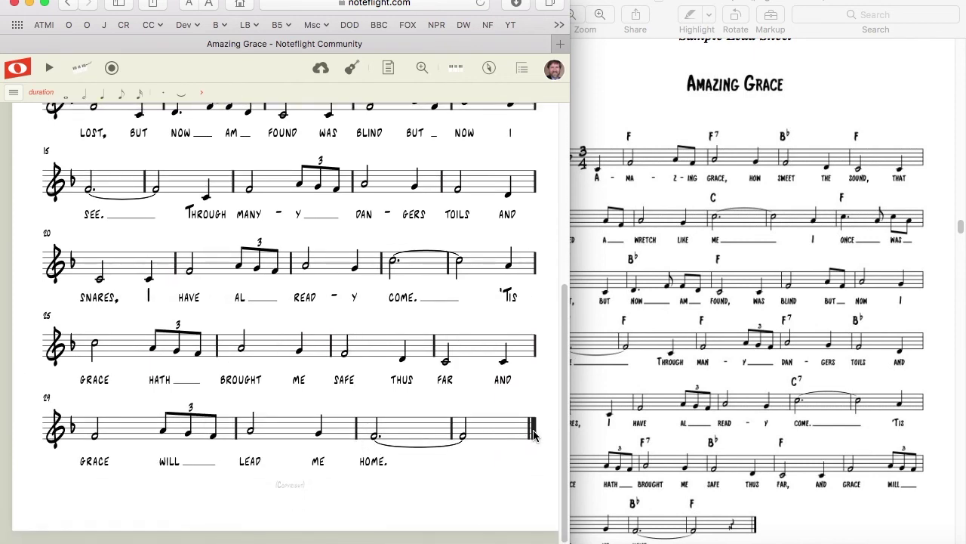
# Step: Shorten the final system and pull measure 29 up so the last line starts at measure 30
pyautogui.moveTo(535, 428); pyautogui.dragTo(358, 451)
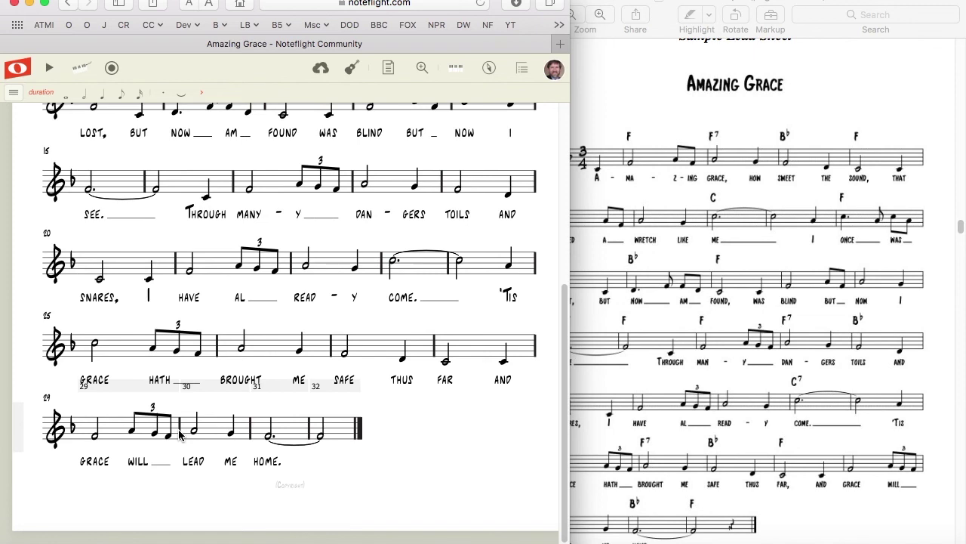
pyautogui.moveTo(179, 425); pyautogui.dragTo(285, 388)
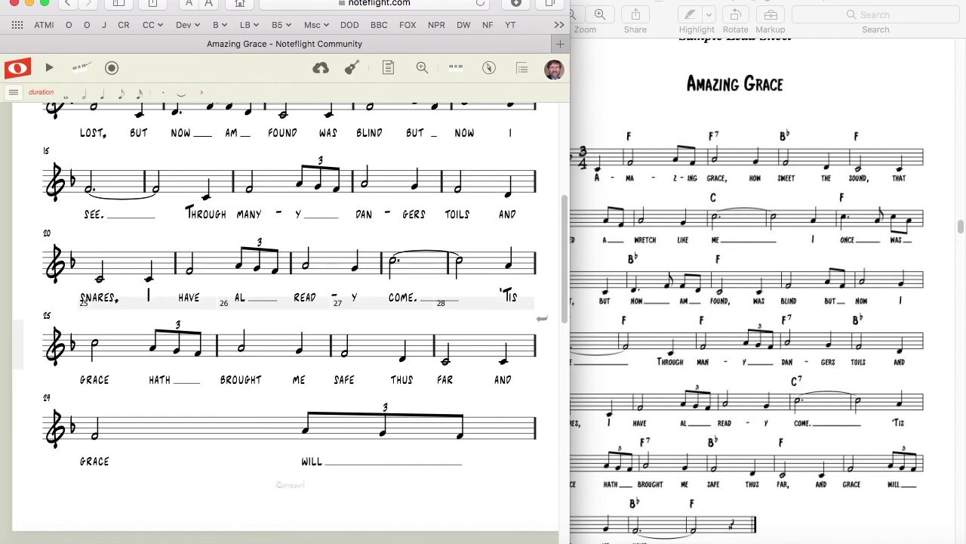
pyautogui.click(542, 318)
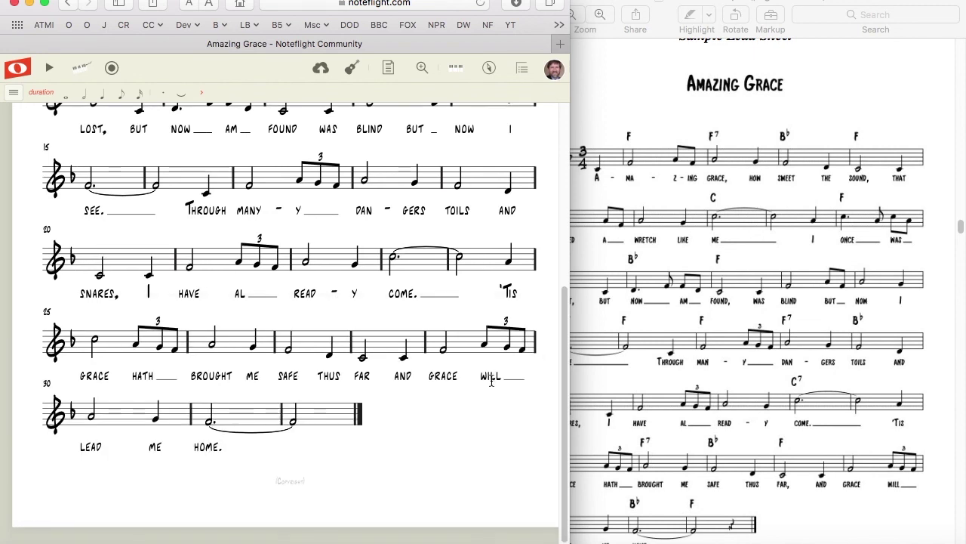
pyautogui.scroll(5, 491, 382)
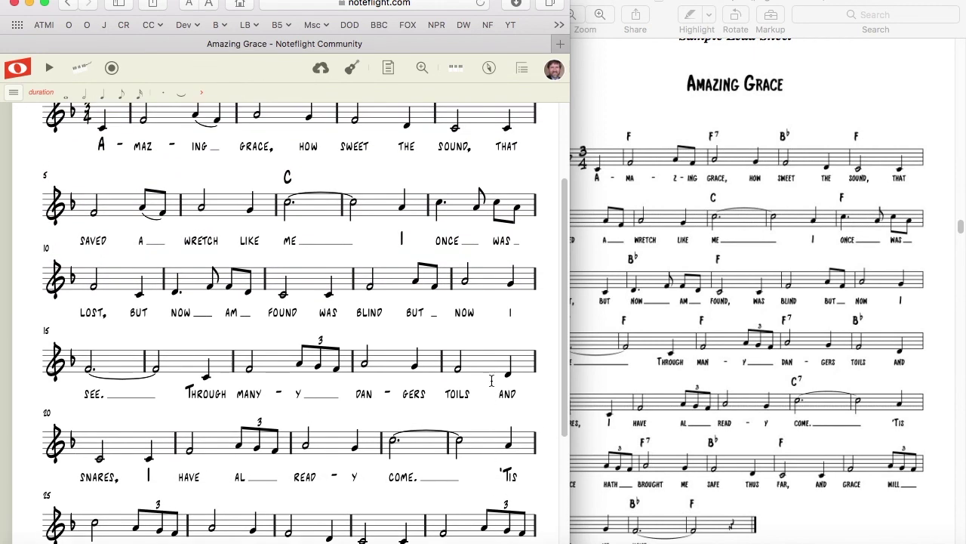
pyautogui.scroll(2, 492, 382)
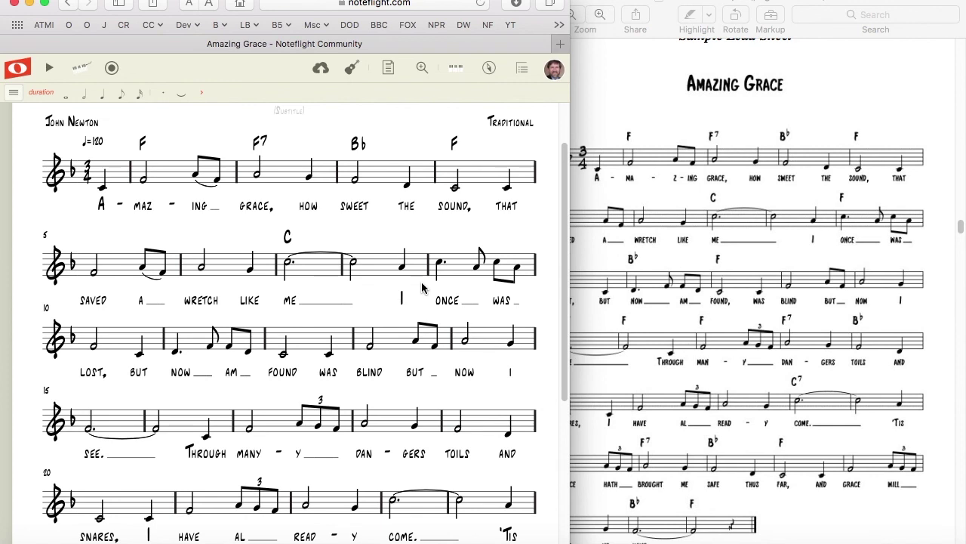
# Step: Save the Amazing Grace score to the cloud
pyautogui.click(322, 69)
pyautogui.scroll(2, 327, 177)
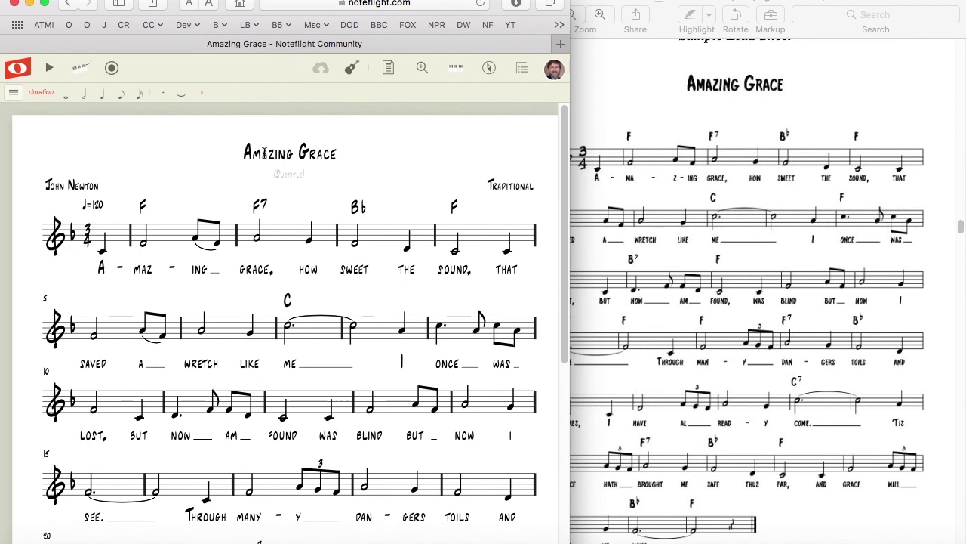
pyautogui.doubleClick(268, 153)
pyautogui.click(280, 176)
# Step: Reopen the latest Amazing Grace score from My Scores
pyautogui.click(19, 71)
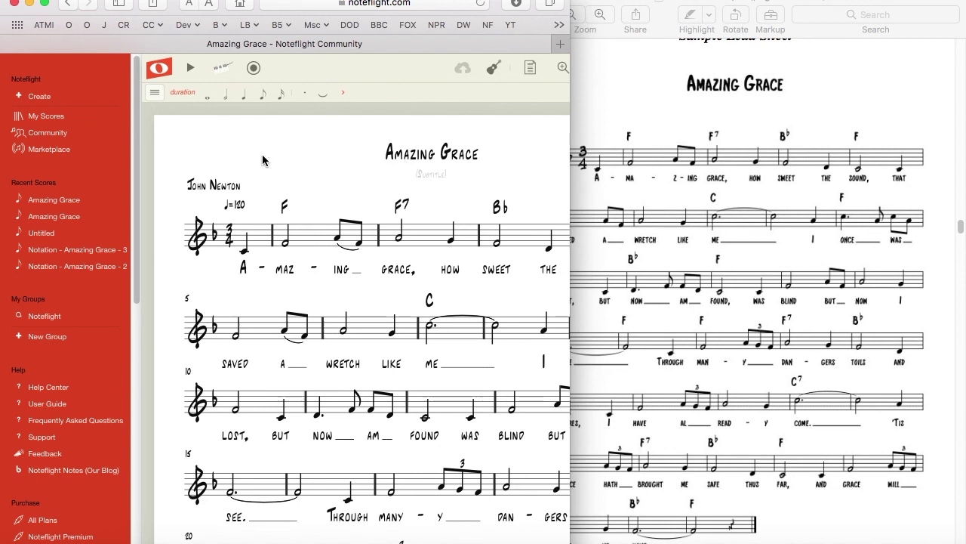
pyautogui.click(47, 118)
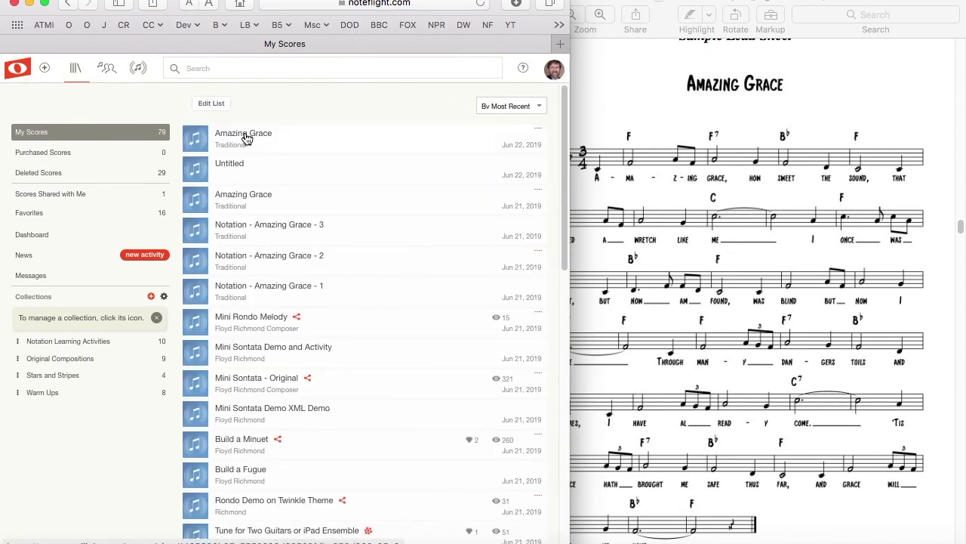
pyautogui.click(246, 136)
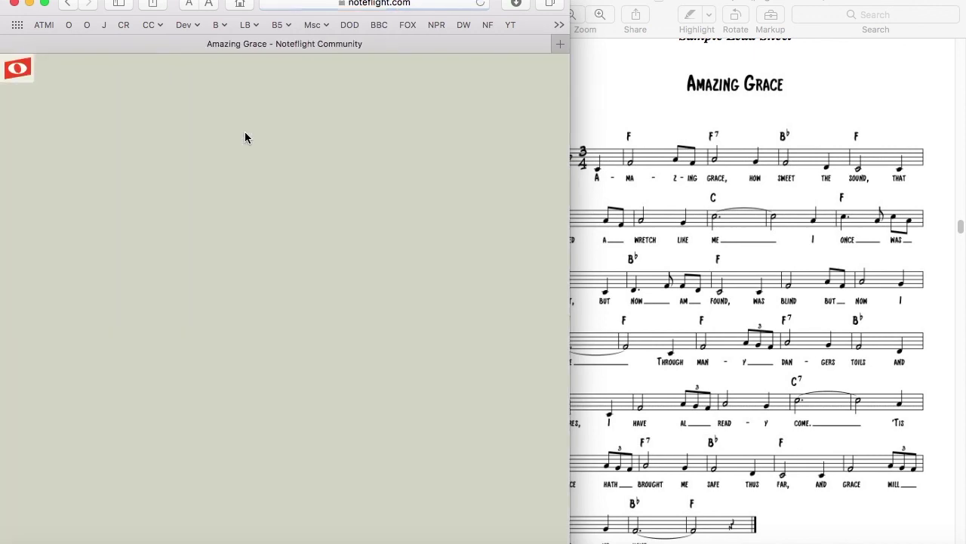